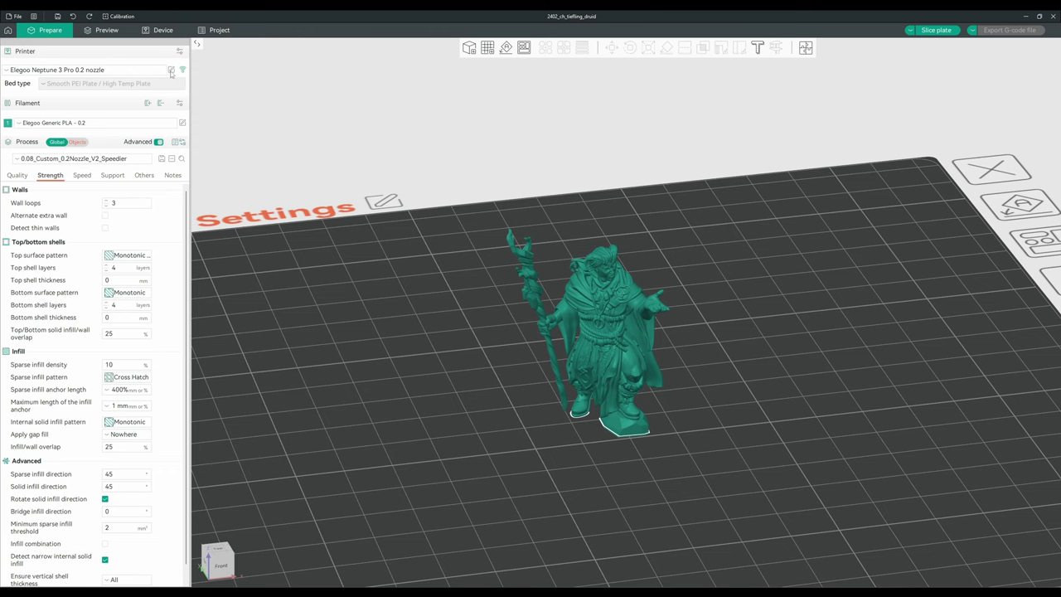
Open the printer preset settings and go to the Extruder page: 0.2 mm nozzle, 2 mm retraction.
{"action": "left_click", "coordinate": [171, 71]}
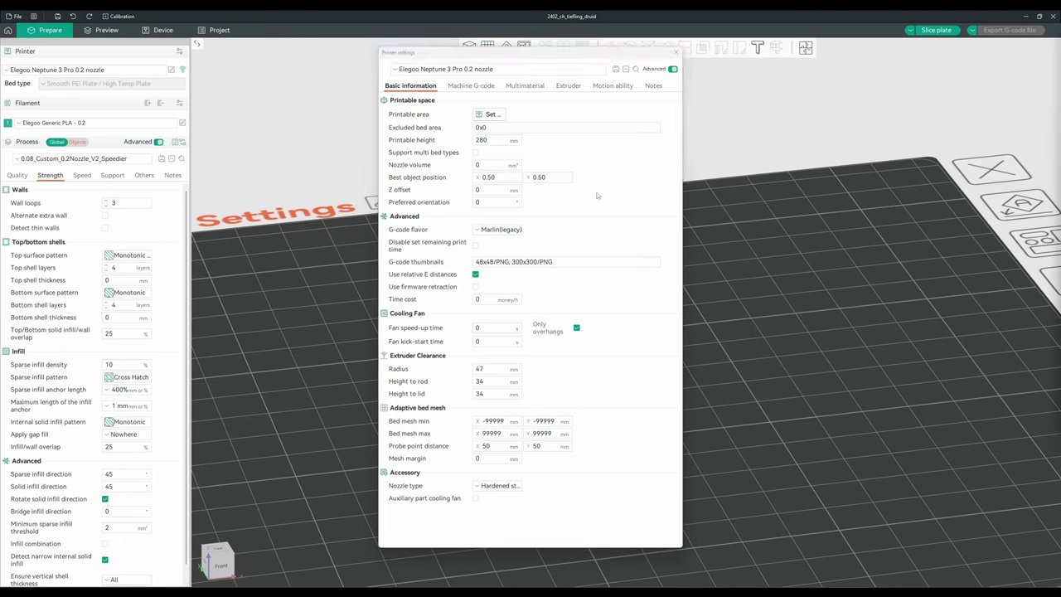
{"action": "left_click", "coordinate": [473, 87]}
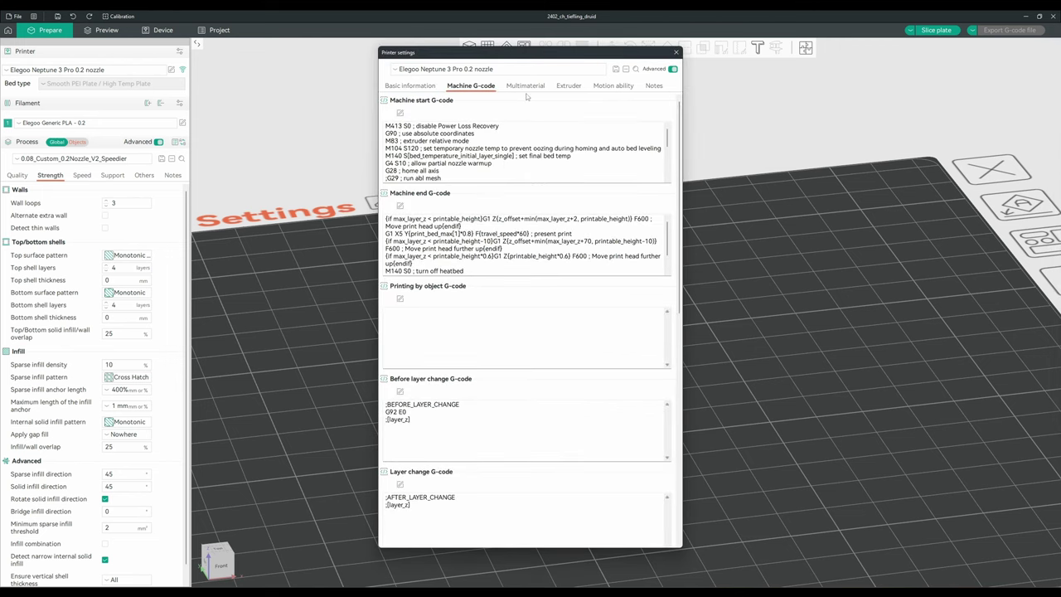
{"action": "left_click", "coordinate": [528, 88]}
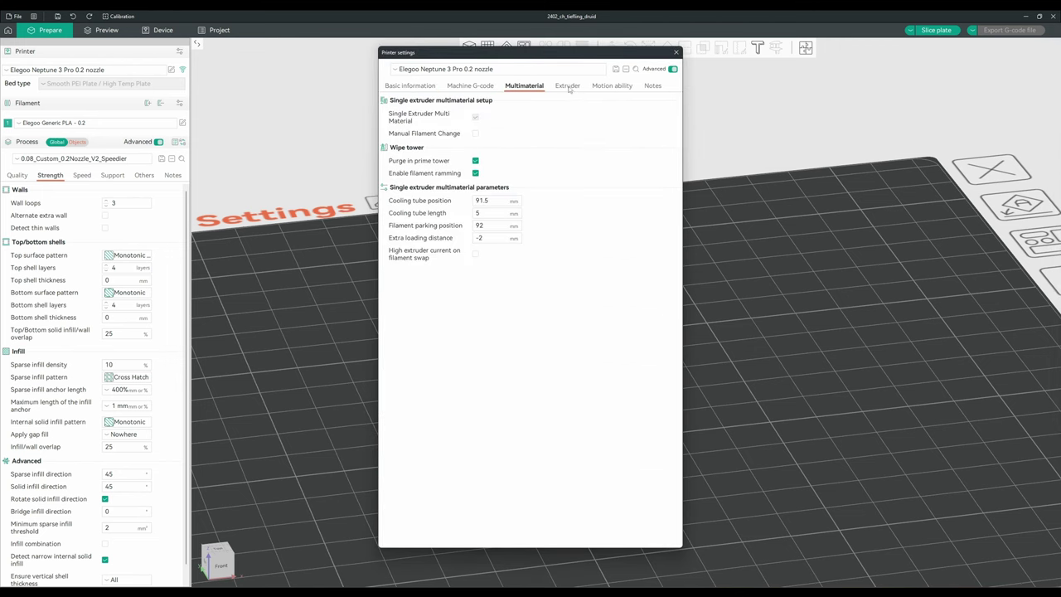
{"action": "left_click", "coordinate": [569, 88]}
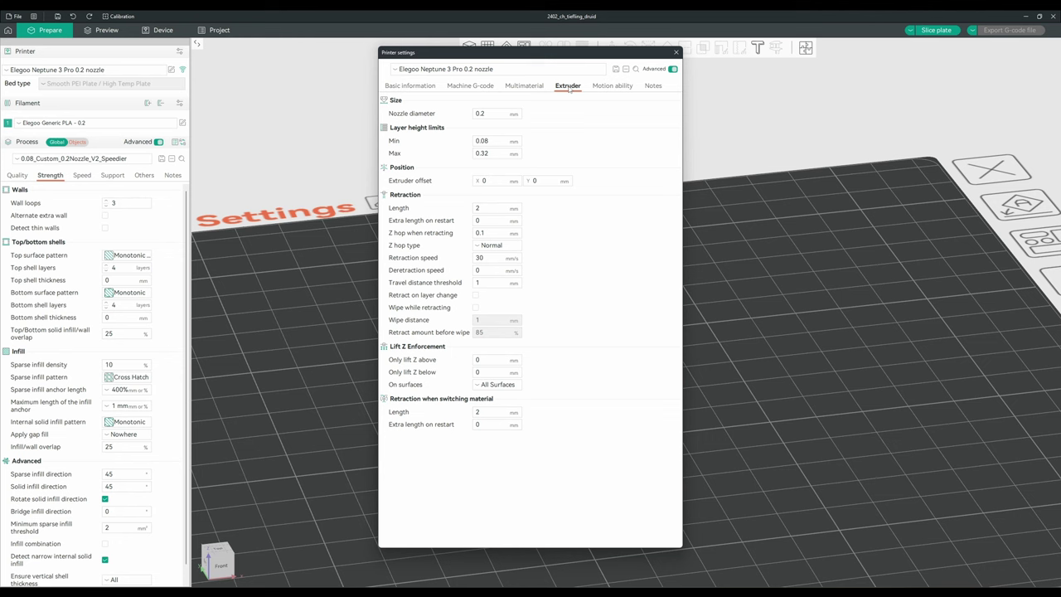
{"action": "double_click", "coordinate": [499, 112]}
{"action": "left_click", "coordinate": [500, 113]}
{"action": "double_click", "coordinate": [488, 111]}
{"action": "left_click", "coordinate": [485, 140]}
{"action": "left_click", "coordinate": [487, 152]}
{"action": "left_click", "coordinate": [498, 141]}
{"action": "key", "text": "Tab"}
{"action": "double_click", "coordinate": [492, 142]}
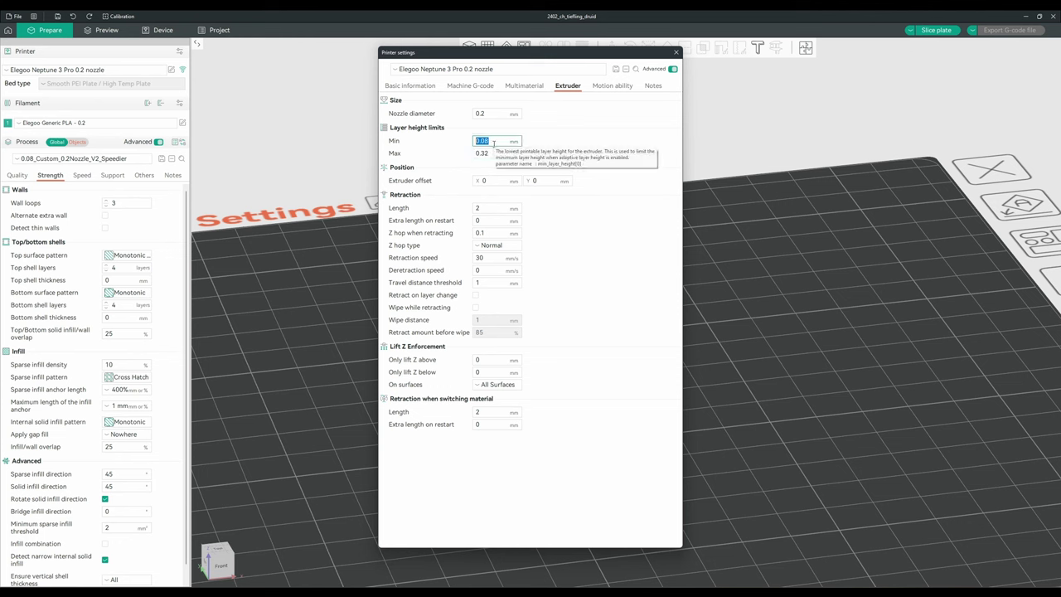
{"action": "left_click", "coordinate": [493, 143]}
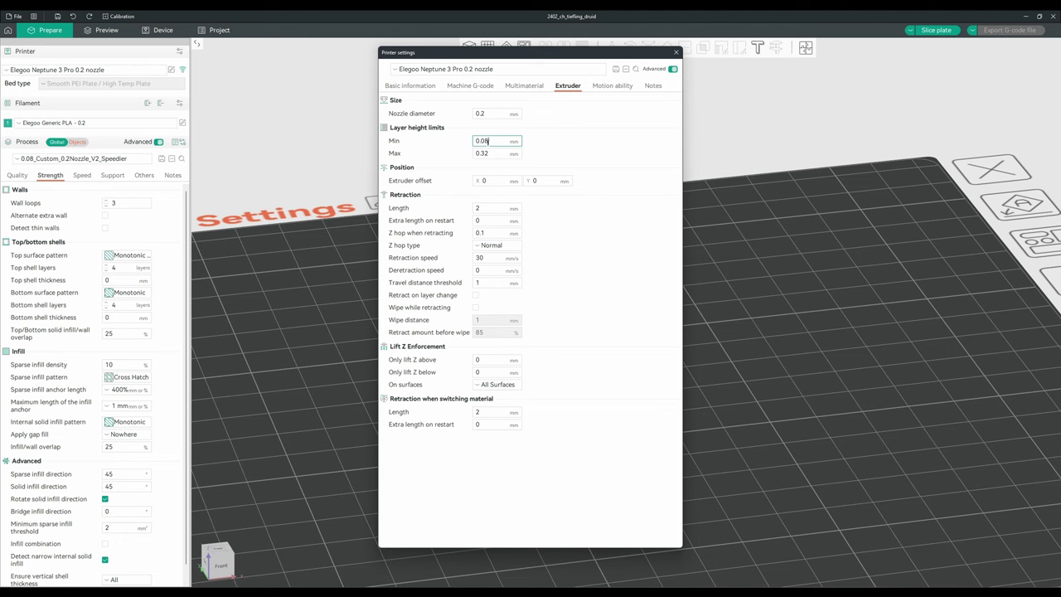
{"action": "key", "text": "Tab"}
{"action": "left_click", "coordinate": [494, 153]}
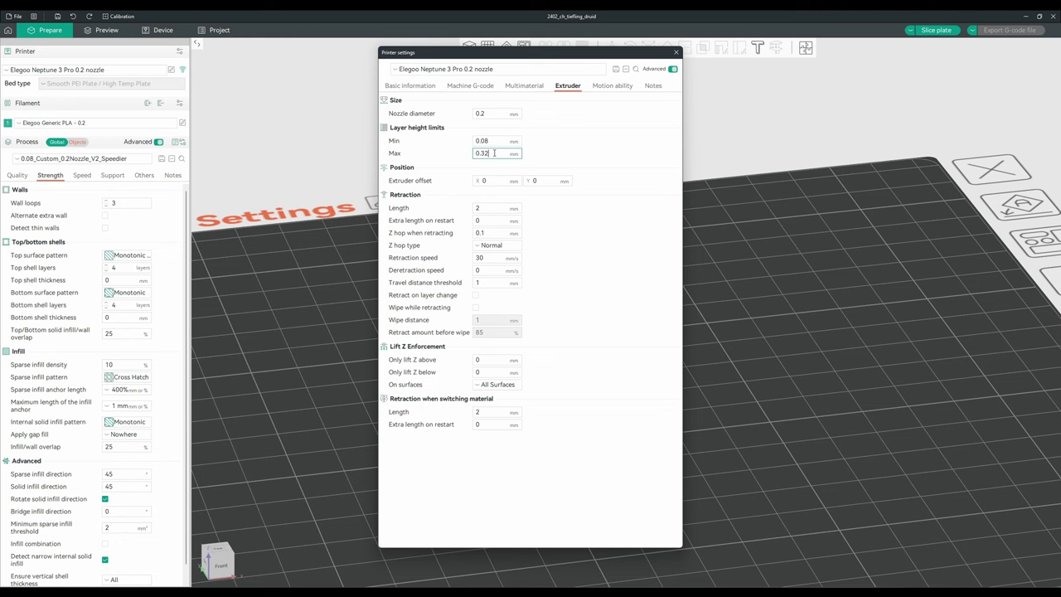
{"action": "double_click", "coordinate": [493, 113]}
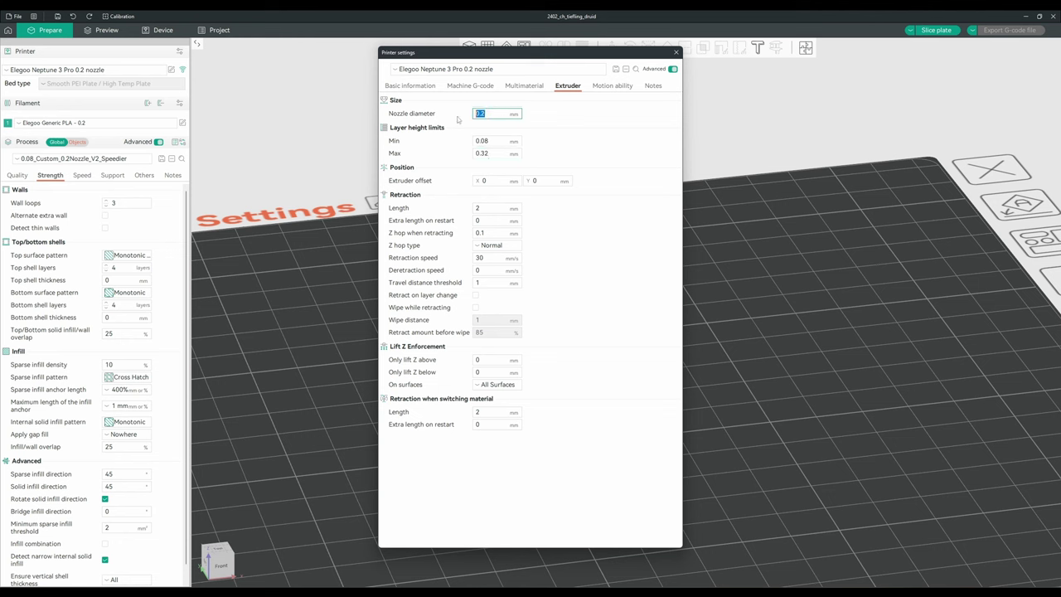
{"action": "left_click", "coordinate": [480, 152]}
Check Motion ability limits, cancel saving the printer preset, close Printer settings, and open filament settings.
{"action": "left_click", "coordinate": [618, 87]}
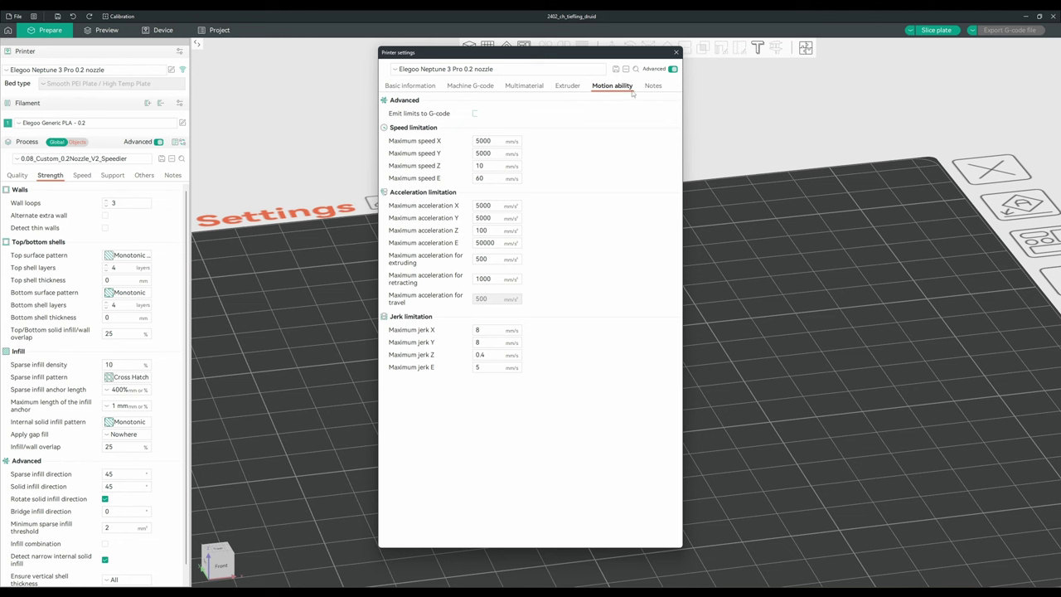
{"action": "left_click", "coordinate": [615, 69]}
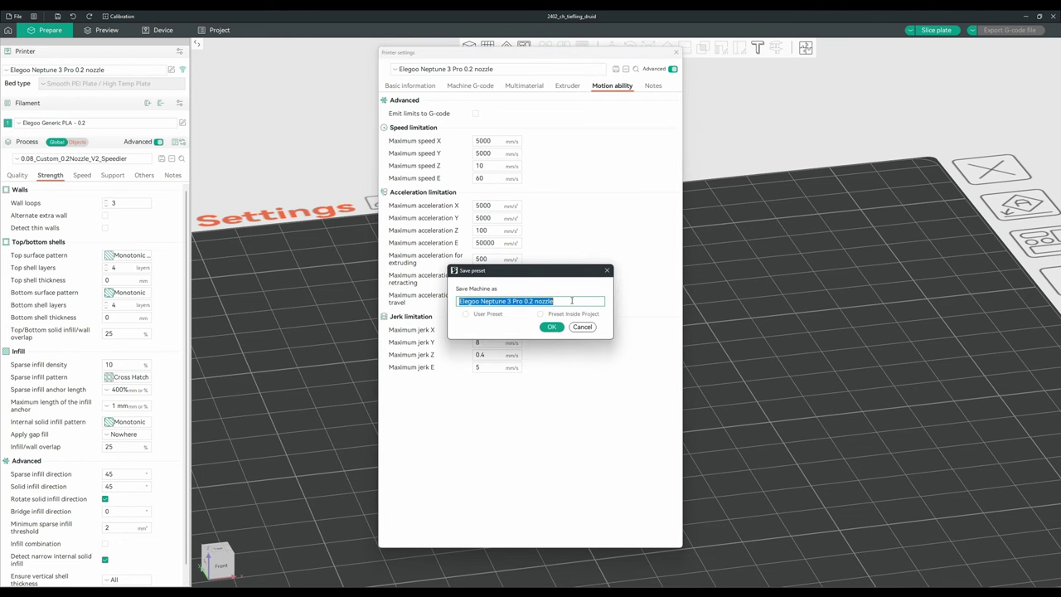
{"action": "left_click_drag", "start_coordinate": [554, 300], "coordinate": [525, 301]}
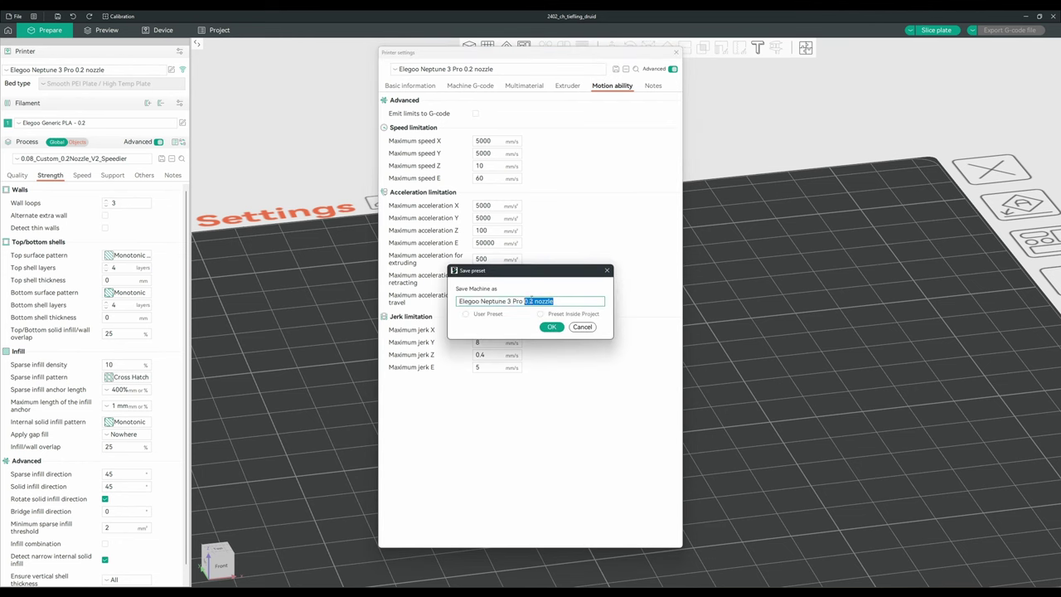
{"action": "left_click", "coordinate": [581, 327]}
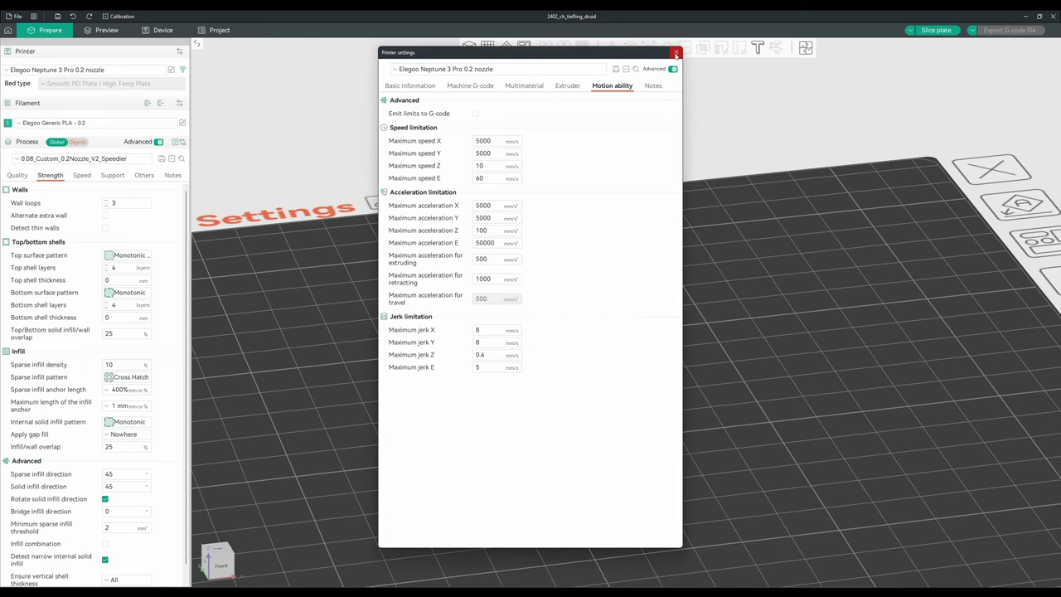
{"action": "left_click", "coordinate": [677, 55]}
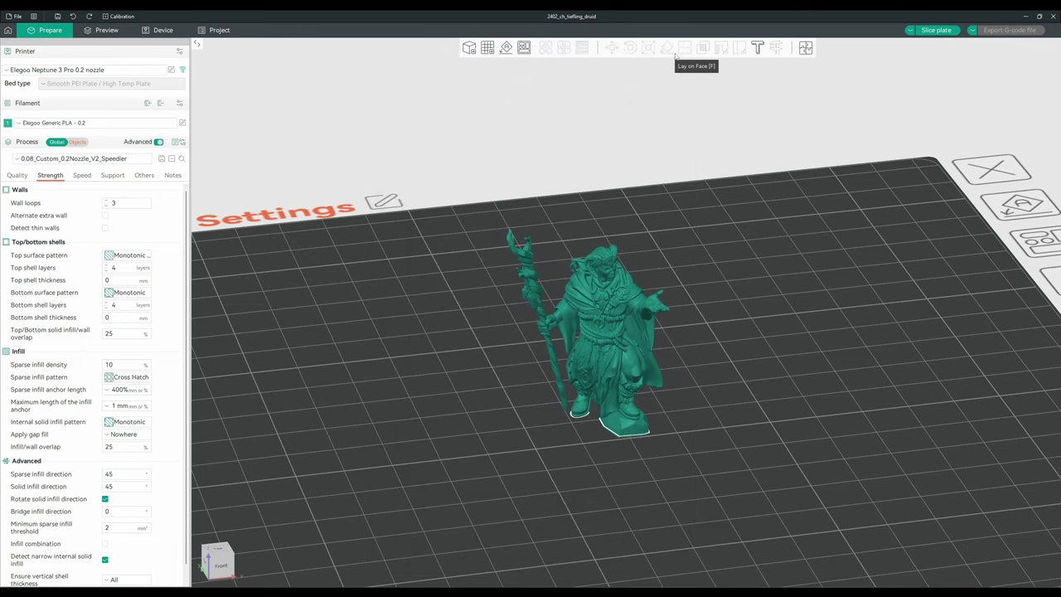
{"action": "left_click", "coordinate": [183, 124]}
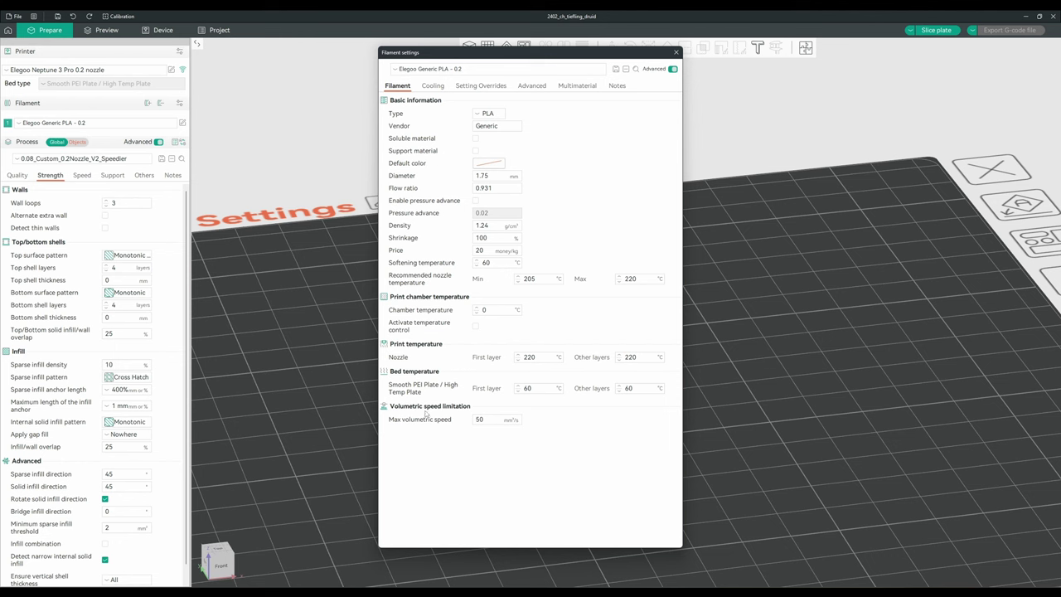
Review the PLA nozzle 220 °C, bed 60 °C and max volumetric speed 50 values unchanged.
{"action": "double_click", "coordinate": [549, 358]}
{"action": "key", "text": "Tab"}
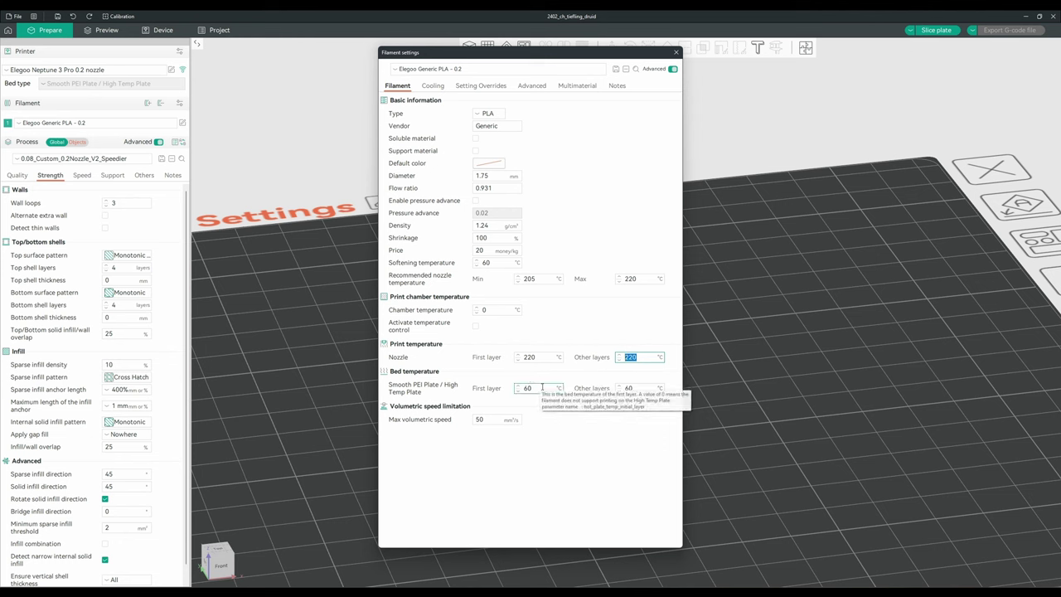
{"action": "key", "text": "Tab"}
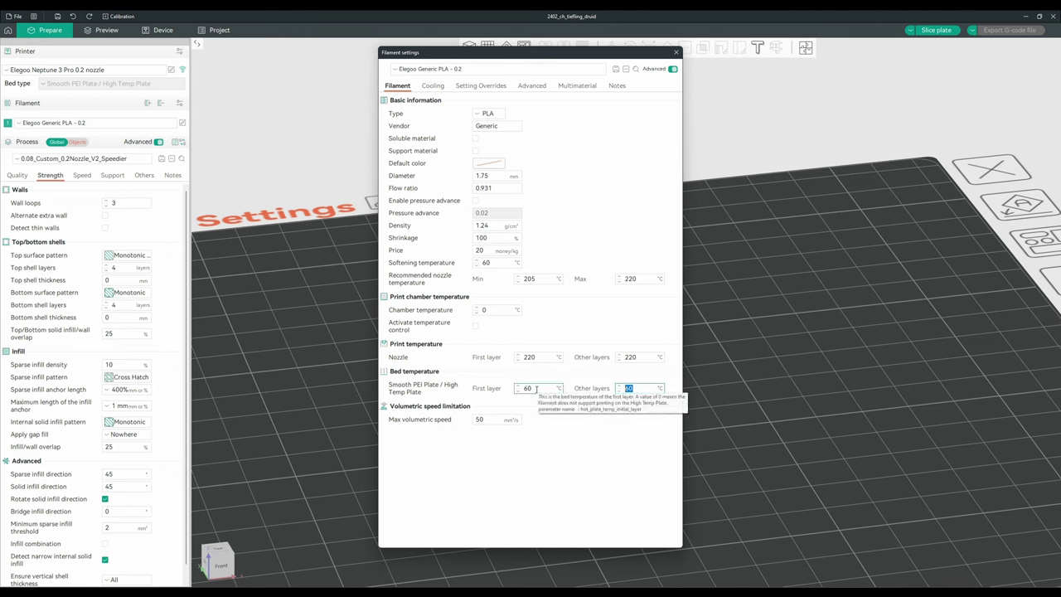
{"action": "left_click", "coordinate": [537, 388]}
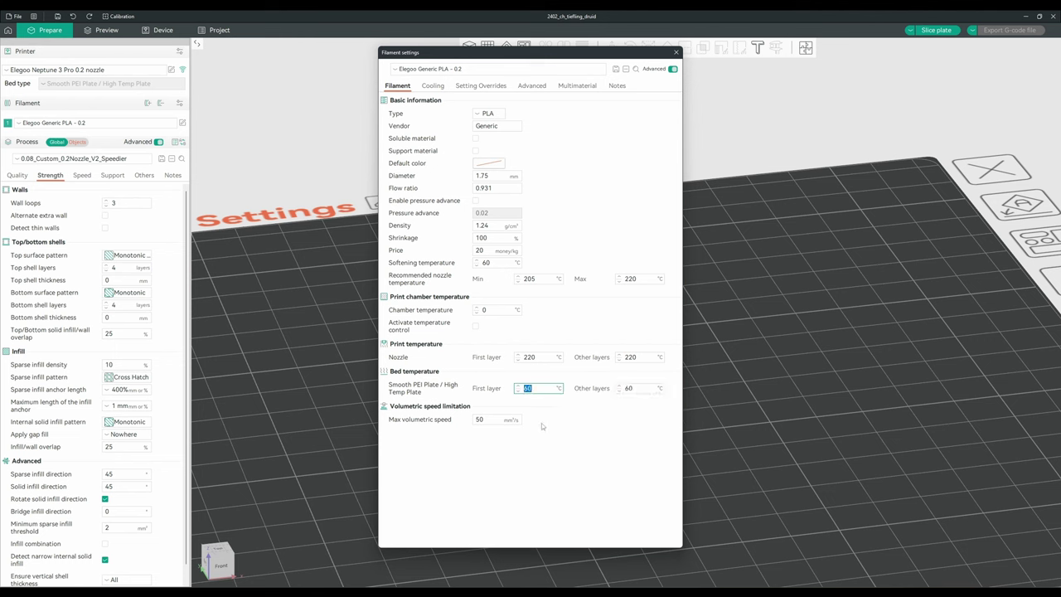
{"action": "left_click", "coordinate": [493, 419]}
{"action": "double_click", "coordinate": [487, 420]}
{"action": "left_click", "coordinate": [431, 86]}
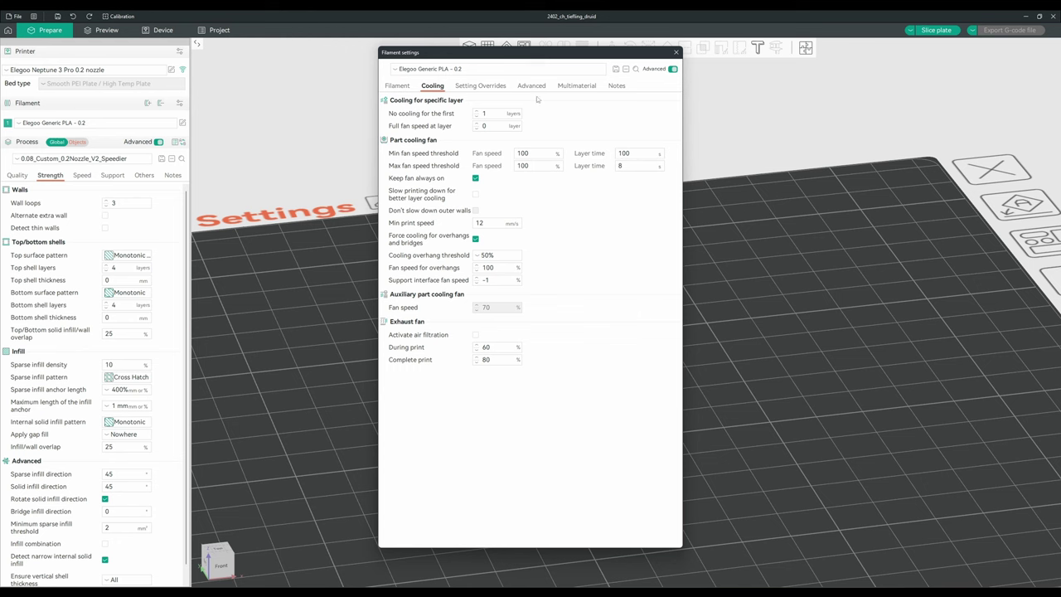
Show the filament retraction overrides: length 2.75 mm, speed 28 mm/s, deretraction 40 mm/s.
{"action": "left_click", "coordinate": [489, 86]}
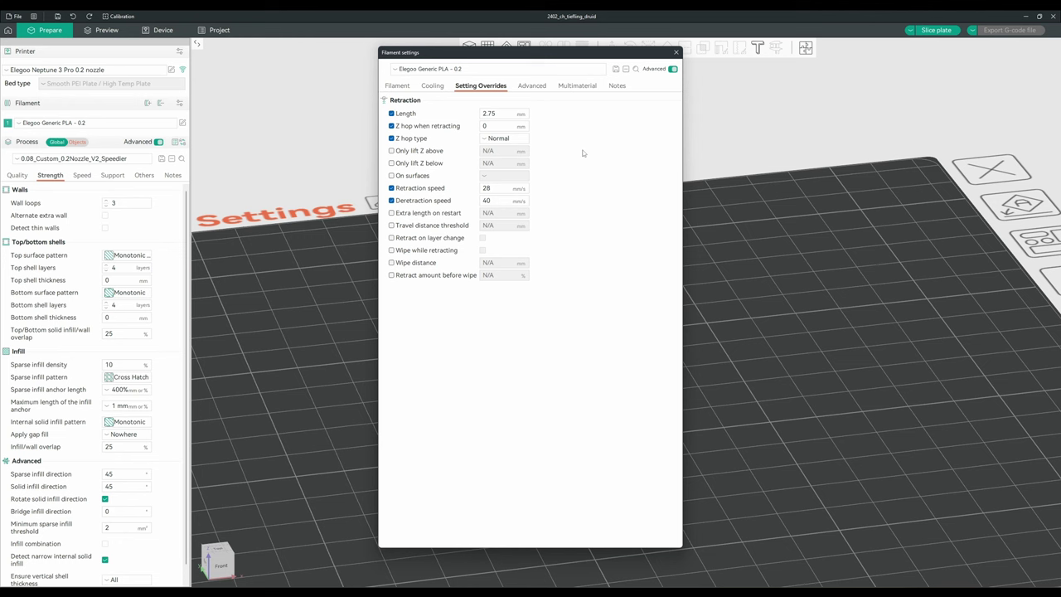
Inspect the retraction length, retraction speed and deretraction speed overrides without changing them.
{"action": "left_click", "coordinate": [524, 193]}
{"action": "left_click", "coordinate": [519, 113]}
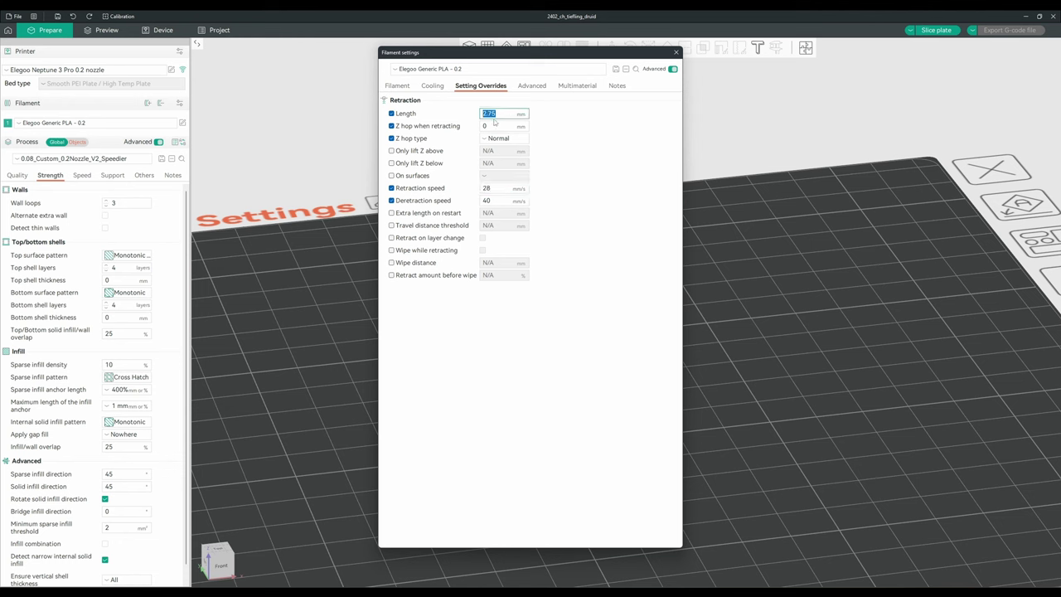
{"action": "left_click", "coordinate": [505, 188]}
{"action": "key", "text": "Tab"}
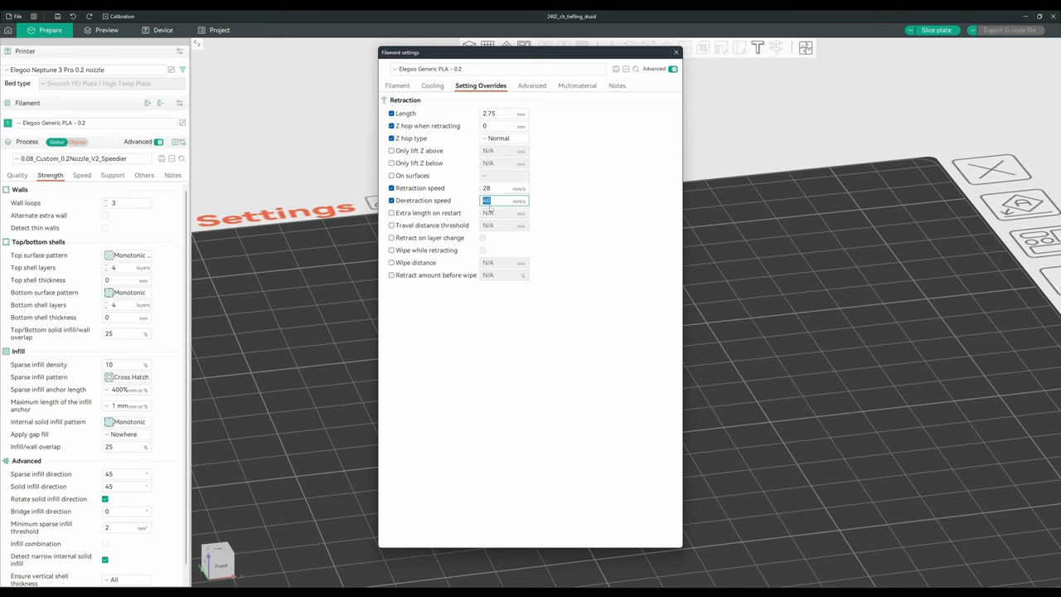
Look over the Advanced, Multimaterial and Notes filament pages, then close Filament settings.
{"action": "left_click", "coordinate": [531, 85]}
{"action": "left_click", "coordinate": [576, 86]}
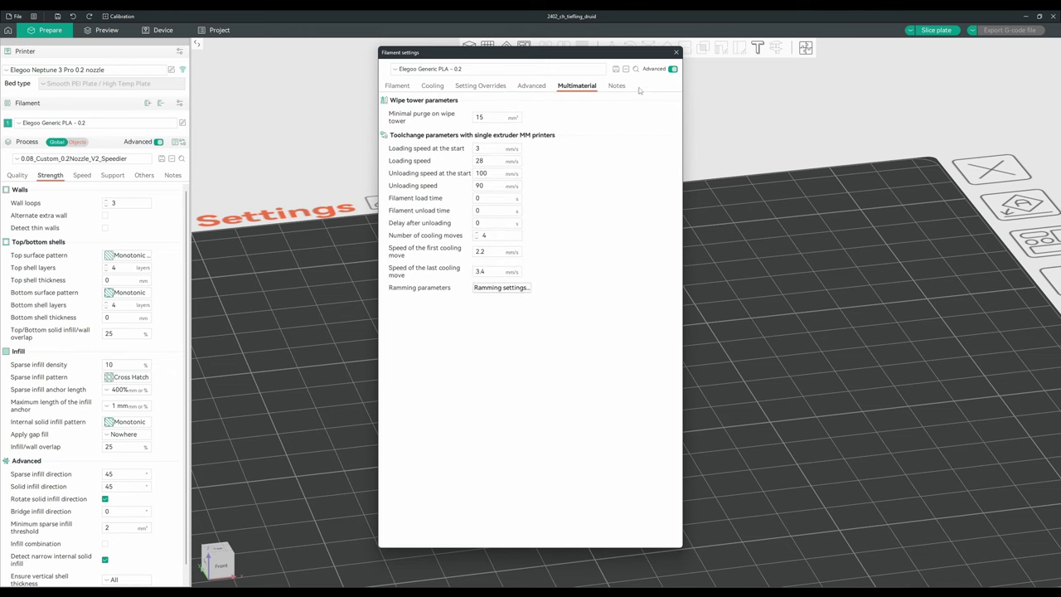
{"action": "left_click", "coordinate": [624, 88]}
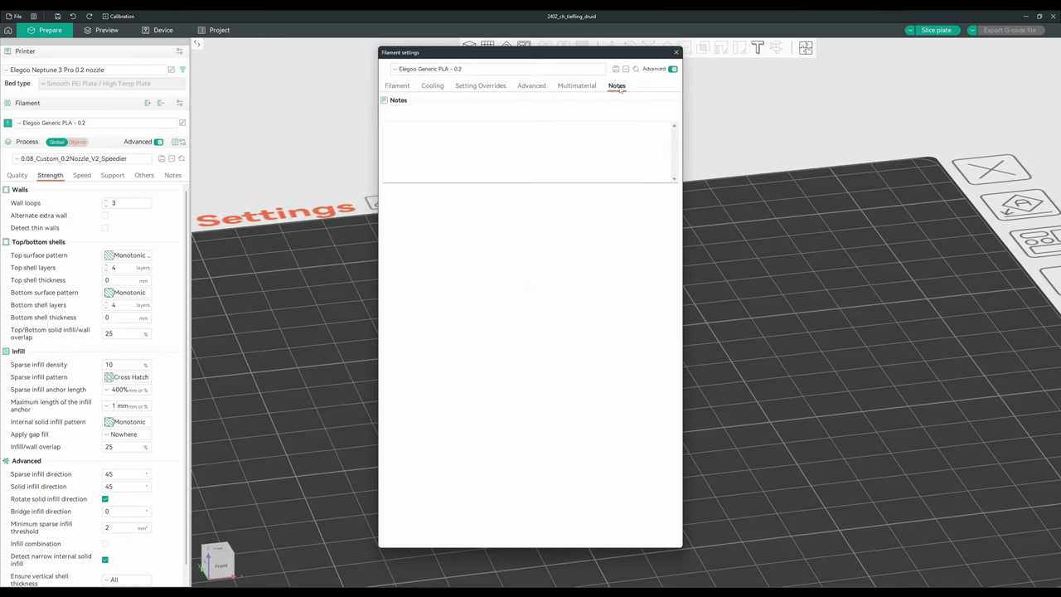
{"action": "left_click", "coordinate": [675, 52]}
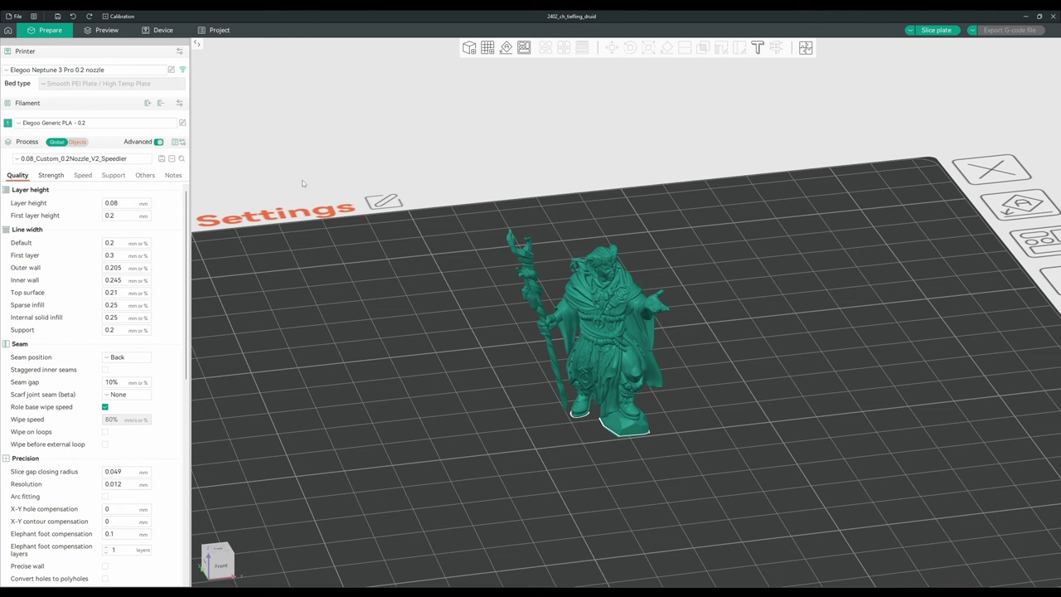
{"action": "left_click", "coordinate": [116, 203]}
{"action": "left_click", "coordinate": [118, 218]}
{"action": "left_click_drag", "start_coordinate": [118, 220], "coordinate": [94, 218]}
{"action": "left_click", "coordinate": [124, 218]}
{"action": "left_click", "coordinate": [110, 271]}
{"action": "key", "text": "Tab"}
{"action": "left_click", "coordinate": [124, 285]}
{"action": "left_click", "coordinate": [123, 293]}
{"action": "left_click", "coordinate": [123, 320]}
{"action": "double_click", "coordinate": [116, 317]}
{"action": "double_click", "coordinate": [112, 330]}
{"action": "scroll", "coordinate": [83, 348], "scroll_direction": "down", "scroll_amount": 4}
{"action": "left_click", "coordinate": [118, 258]}
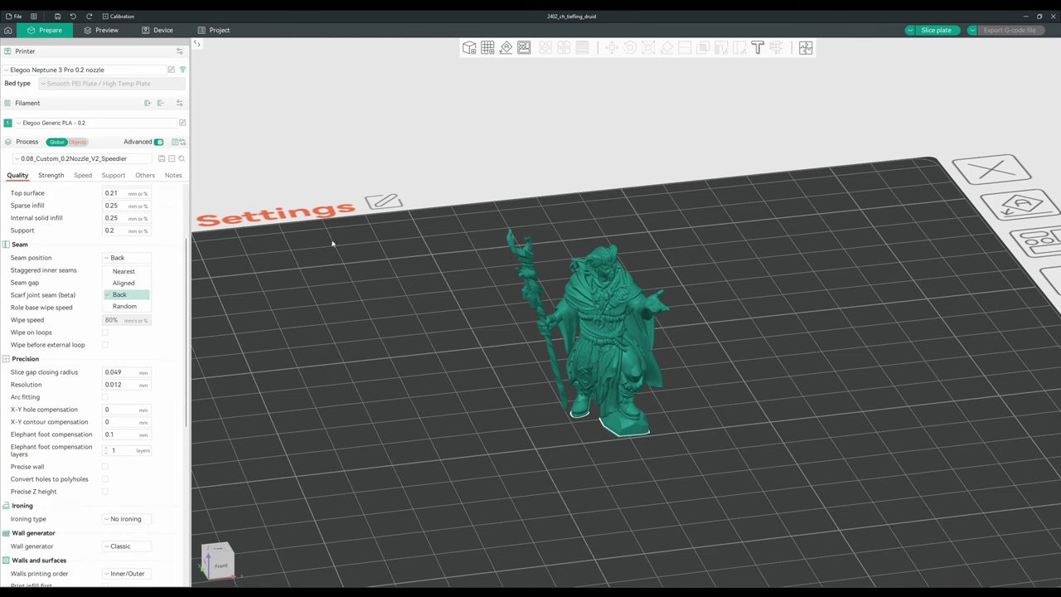
Slice the plate and orbit the preview to view the druid from the front.
{"action": "left_click", "coordinate": [936, 30]}
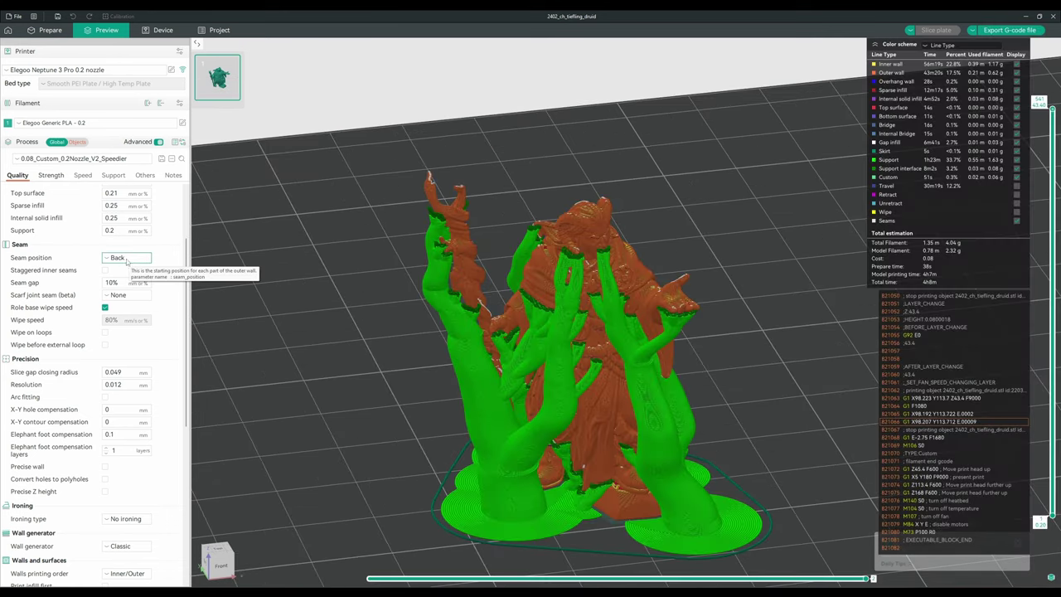
{"action": "left_click_drag", "start_coordinate": [452, 274], "coordinate": [572, 253]}
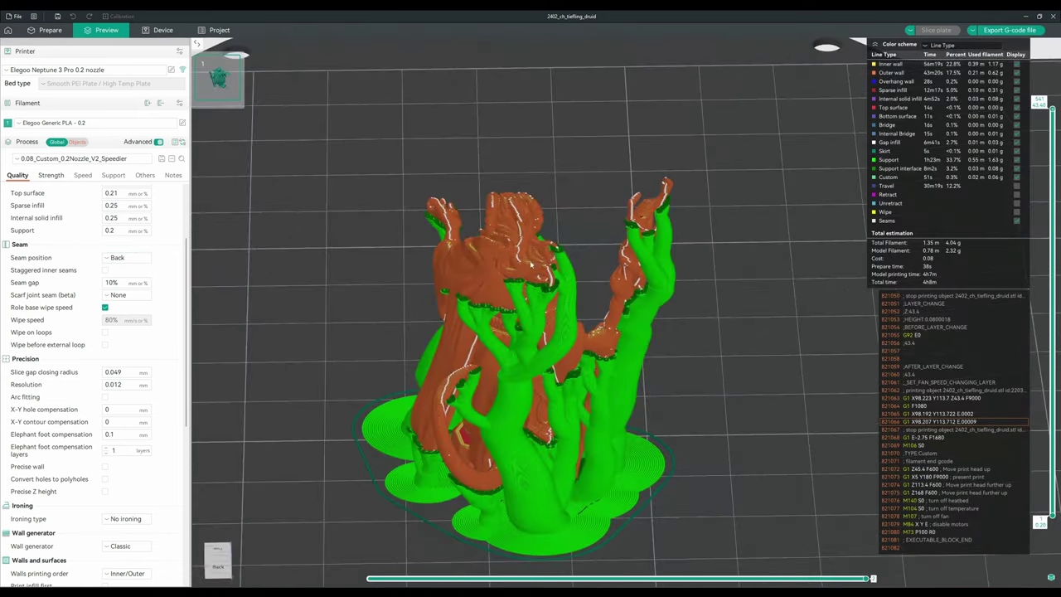
{"action": "scroll", "coordinate": [593, 248], "scroll_direction": "down", "scroll_amount": 5}
{"action": "scroll", "coordinate": [591, 311], "scroll_direction": "up", "scroll_amount": 6}
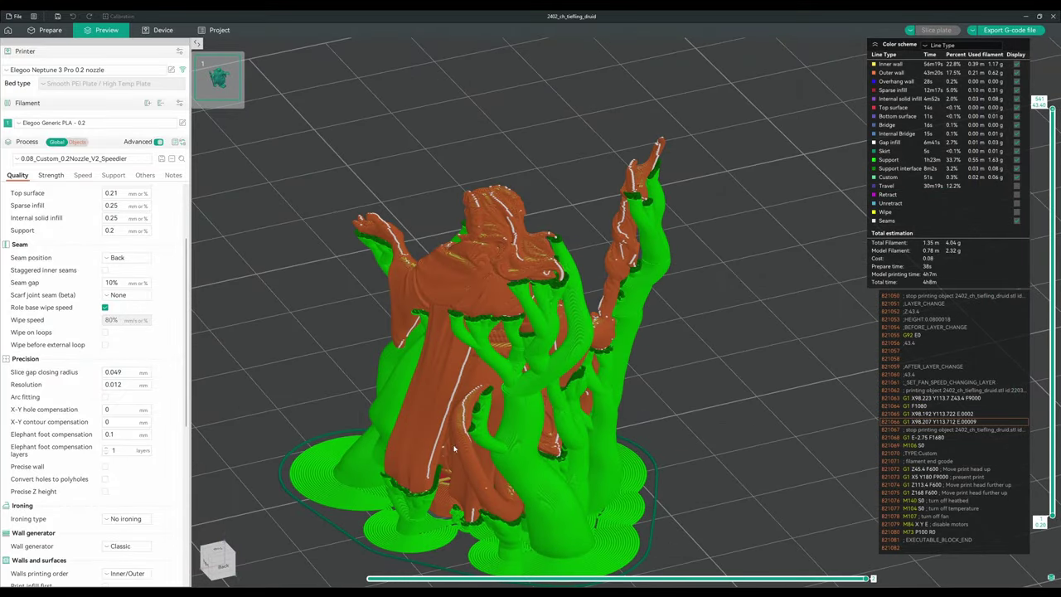
{"action": "left_click_drag", "start_coordinate": [429, 362], "coordinate": [555, 328]}
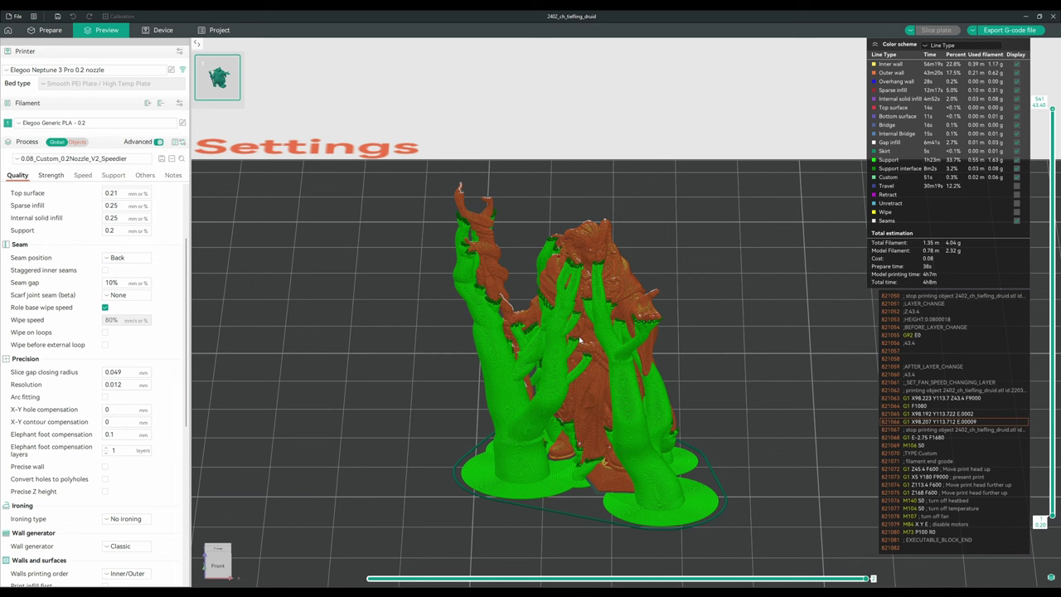
{"action": "scroll", "coordinate": [579, 336], "scroll_direction": "down", "scroll_amount": 3}
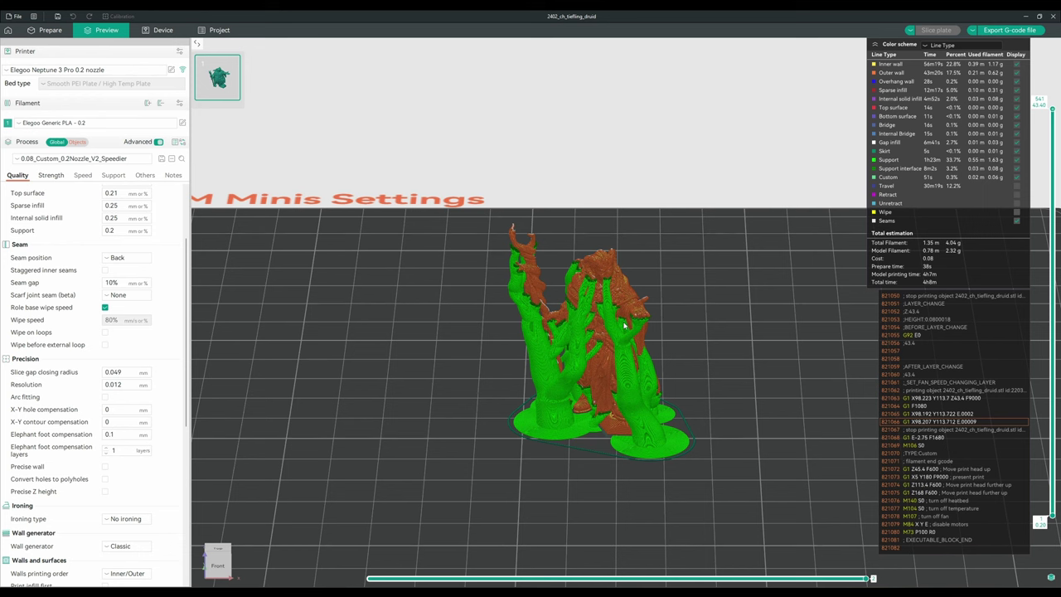
Return to Prepare and inspect the slice gap closing radius in the Quality settings.
{"action": "key", "text": "ctrl+Tab"}
{"action": "scroll", "coordinate": [135, 291], "scroll_direction": "down", "scroll_amount": 5}
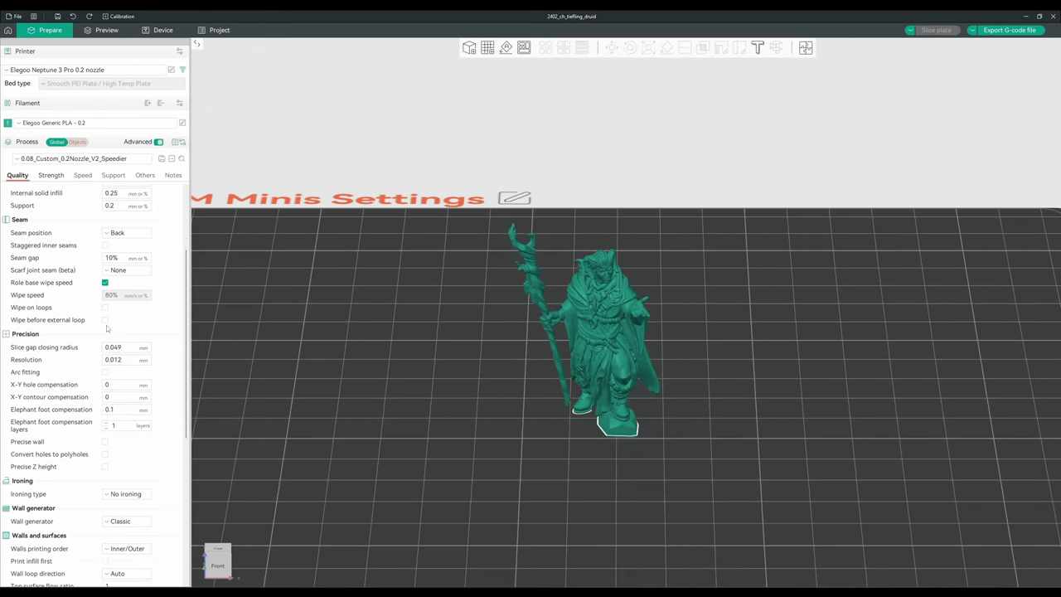
{"action": "left_click", "coordinate": [125, 247]}
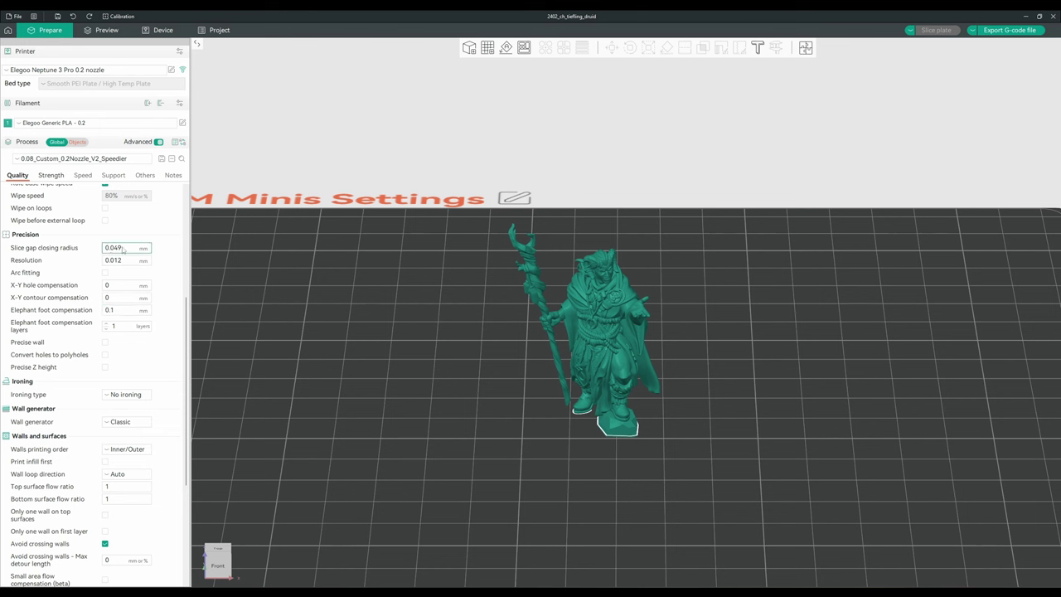
{"action": "scroll", "coordinate": [155, 284], "scroll_direction": "up", "scroll_amount": 1}
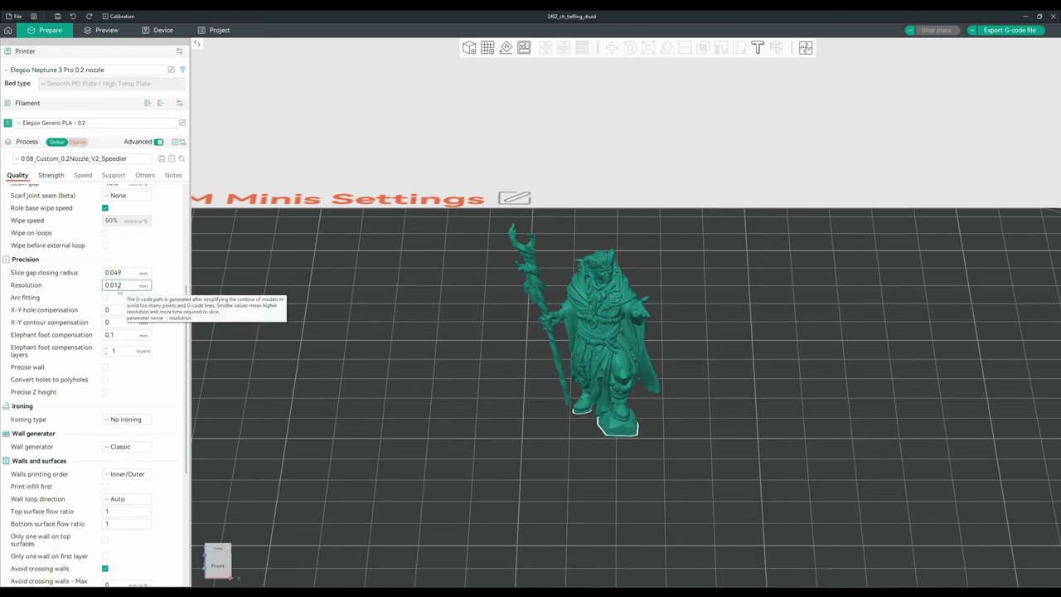
{"action": "scroll", "coordinate": [122, 289], "scroll_direction": "down", "scroll_amount": 1}
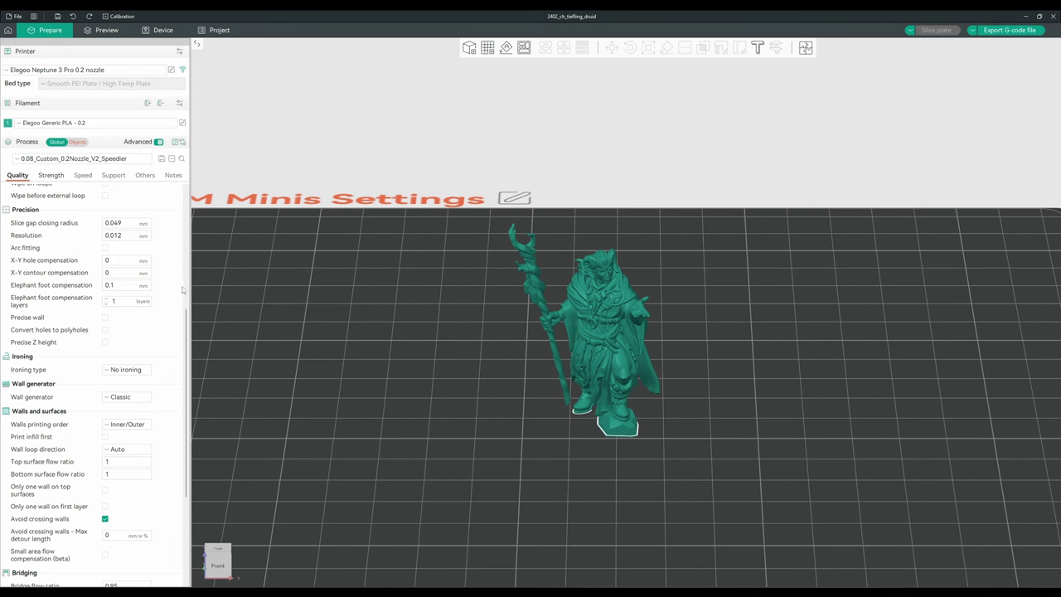
{"action": "scroll", "coordinate": [183, 289], "scroll_direction": "down", "scroll_amount": 3}
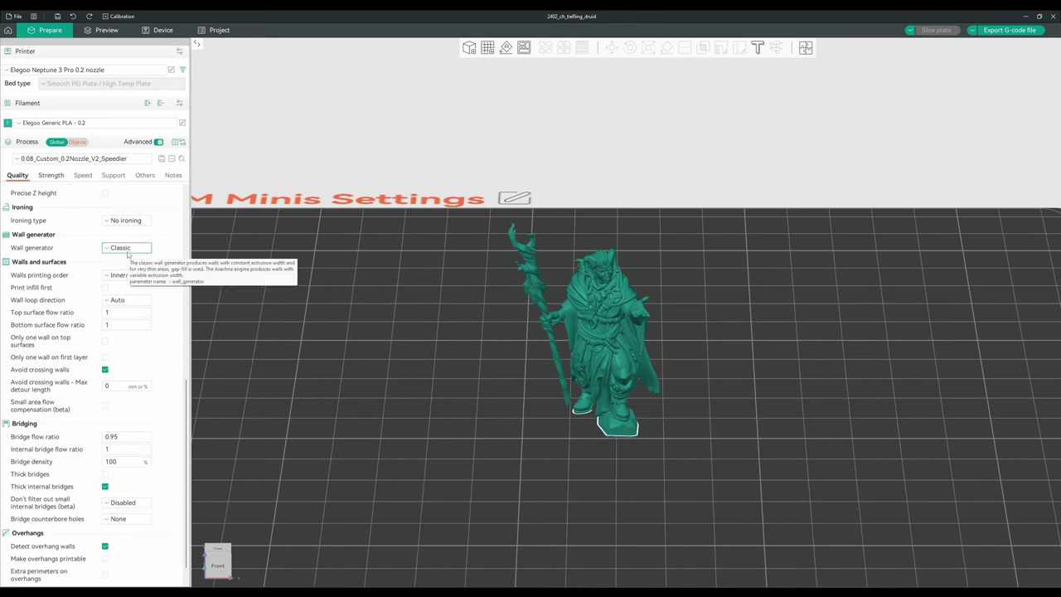
Keep Classic as the wall generator and show the walls printing order choices.
{"action": "left_click", "coordinate": [129, 248]}
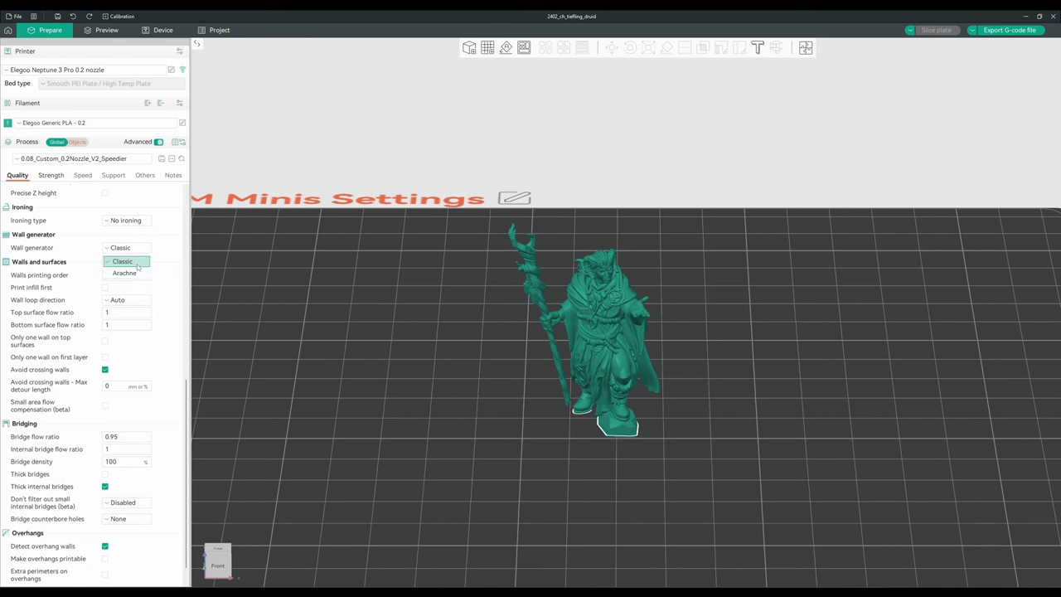
{"action": "left_click", "coordinate": [138, 263]}
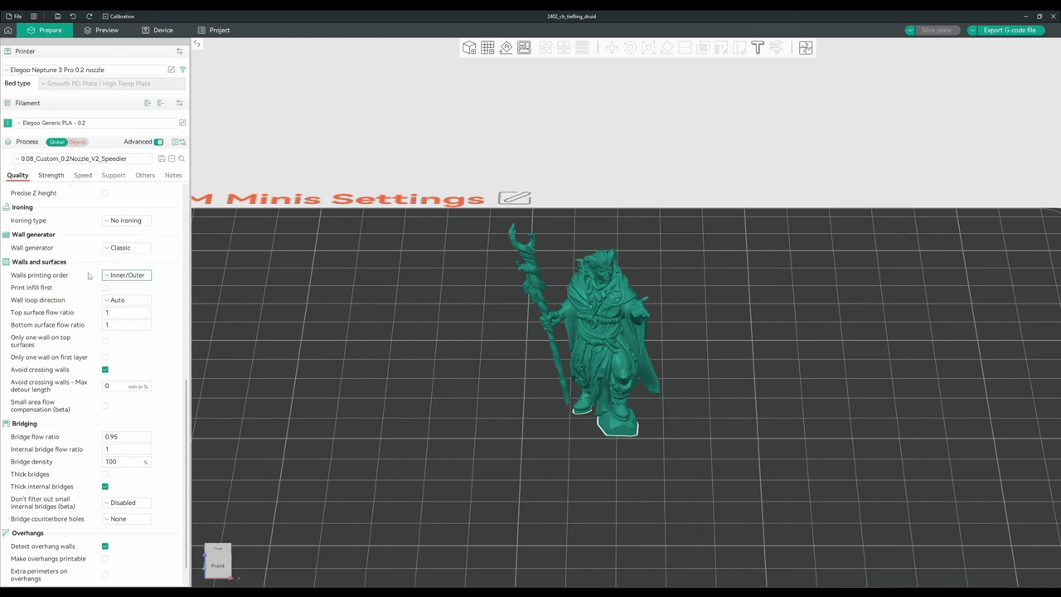
{"action": "left_click", "coordinate": [126, 275]}
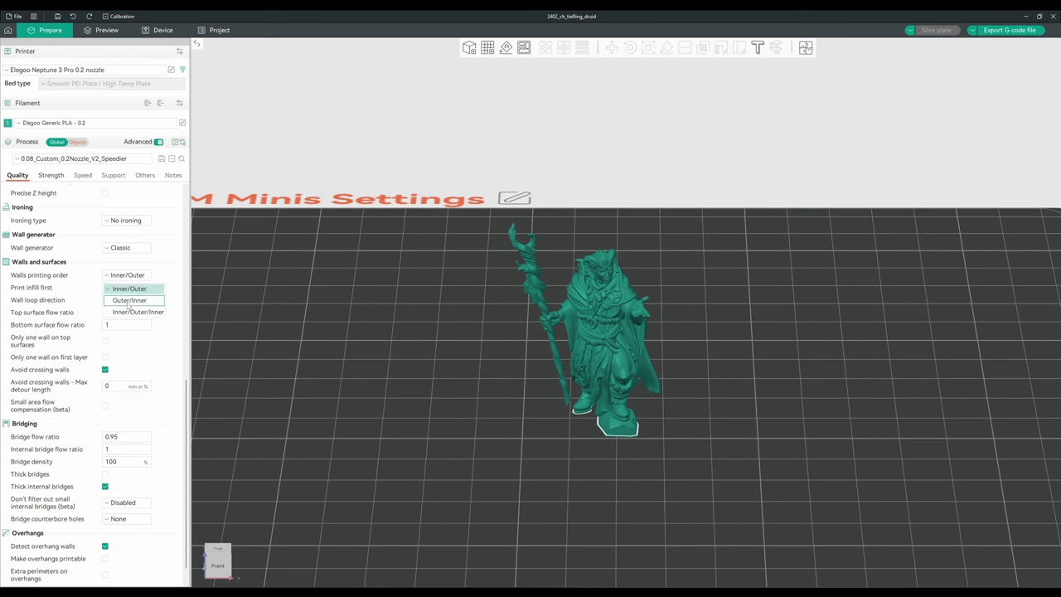
Scroll to the Strength settings showing 3 wall loops and 10% sparse infill.
{"action": "scroll", "coordinate": [121, 331], "scroll_direction": "down", "scroll_amount": 2}
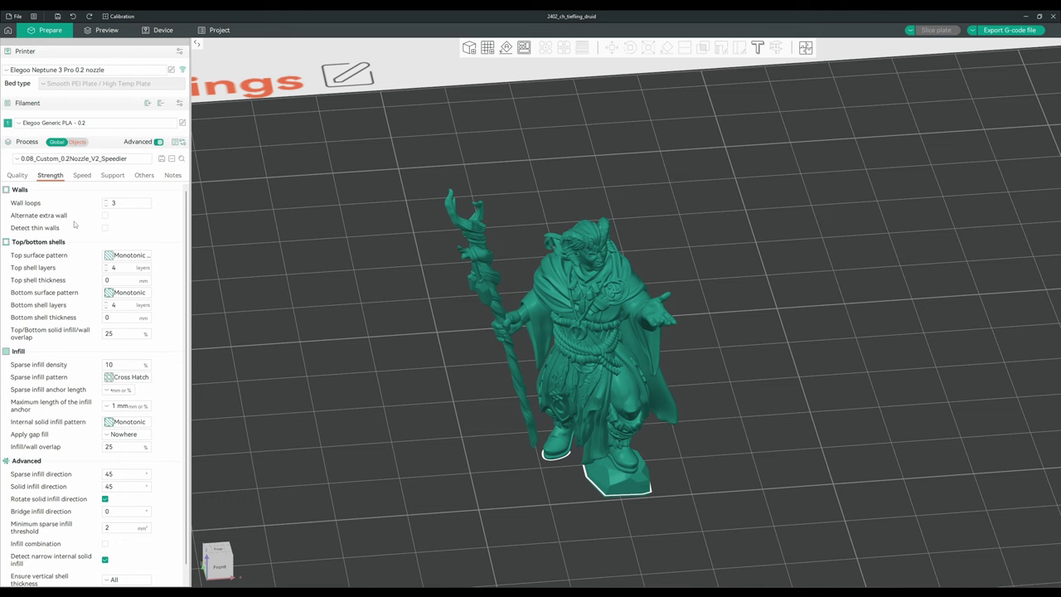
Inspect top/bottom shell layers, shell thickness, solid infill overlap and sparse infill density, leaving them unchanged.
{"action": "left_click", "coordinate": [140, 266]}
{"action": "left_click", "coordinate": [180, 295]}
{"action": "left_click", "coordinate": [126, 281]}
{"action": "left_click", "coordinate": [124, 305]}
{"action": "left_click", "coordinate": [136, 326]}
{"action": "scroll", "coordinate": [160, 322], "scroll_direction": "down", "scroll_amount": 1}
{"action": "left_click", "coordinate": [124, 317]}
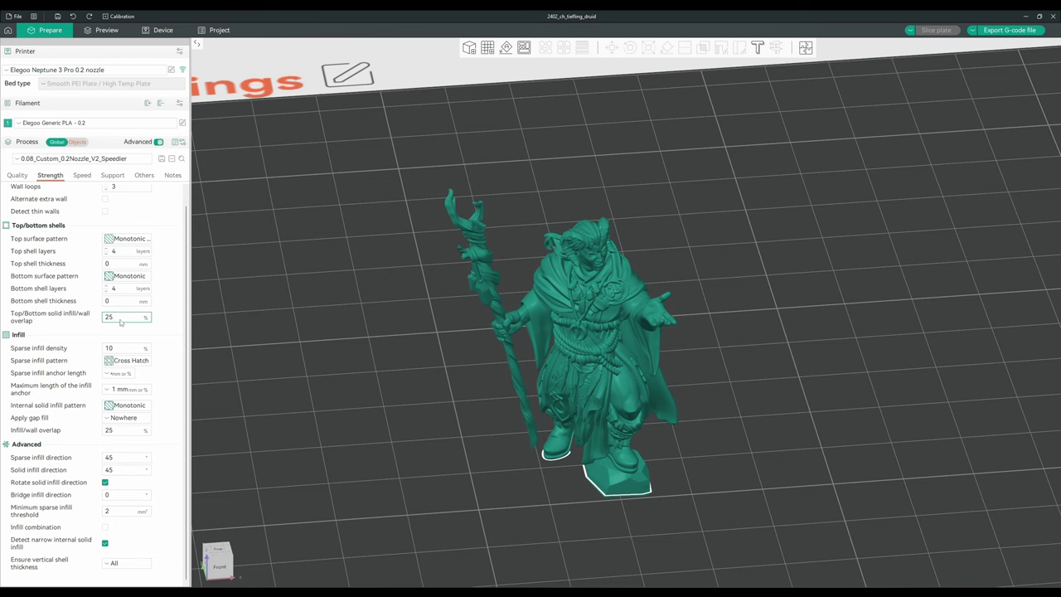
{"action": "left_click", "coordinate": [127, 350]}
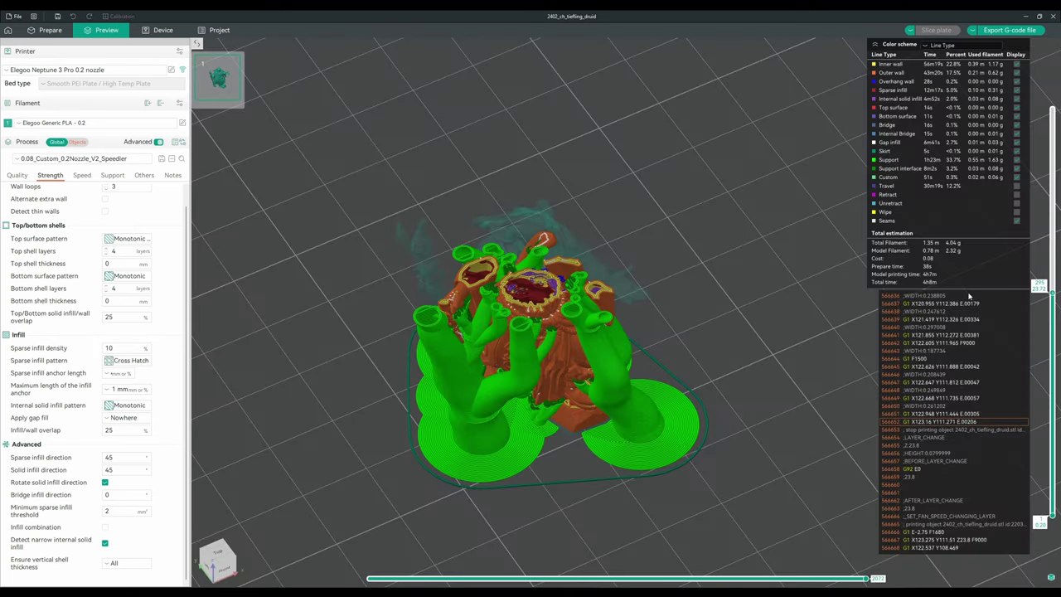
Step the preview slider up to the top layer 541, then bring up the Speed settings.
{"action": "key", "text": "Up"}
{"action": "key", "text": "Up"}
{"action": "key", "text": "Up"}
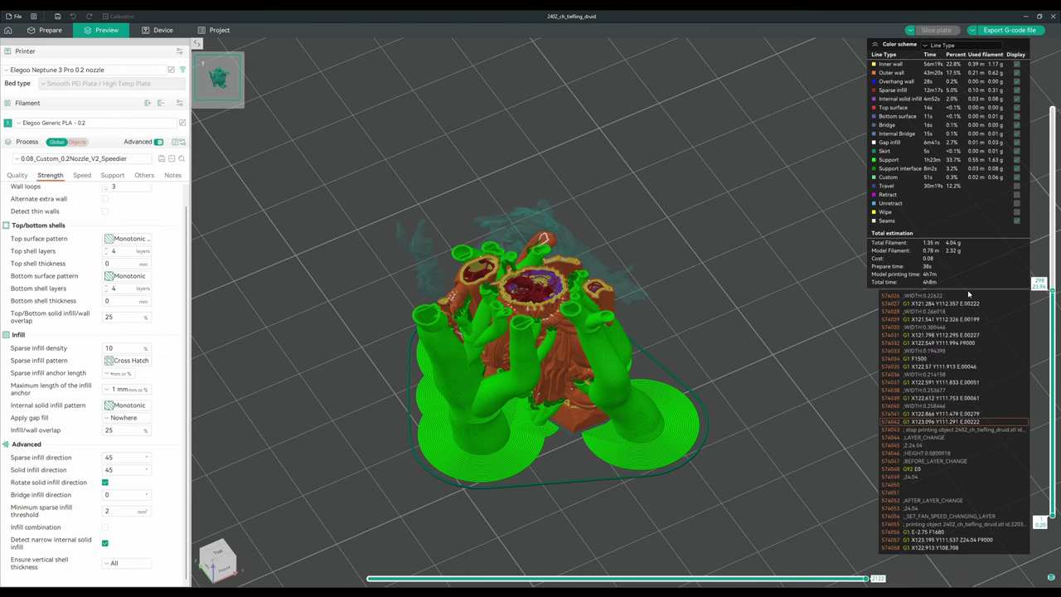
{"action": "key", "text": "Up"}
{"action": "key", "text": "Up"}
{"action": "key", "text": "Up"}
{"action": "key", "text": "Up"}
{"action": "key", "text": "Up"}
{"action": "key", "text": "Up"}
{"action": "key", "text": "Up"}
{"action": "key", "text": "Up"}
{"action": "key", "text": "Up"}
{"action": "key", "text": "Up"}
{"action": "key", "text": "Up"}
{"action": "key", "text": "Up"}
{"action": "key", "text": "Up"}
{"action": "key", "text": "Up"}
{"action": "key", "text": "Up"}
{"action": "key", "text": "Up"}
{"action": "key", "text": "Up"}
{"action": "key", "text": "Up"}
{"action": "key", "text": "Up"}
{"action": "key", "text": "Up"}
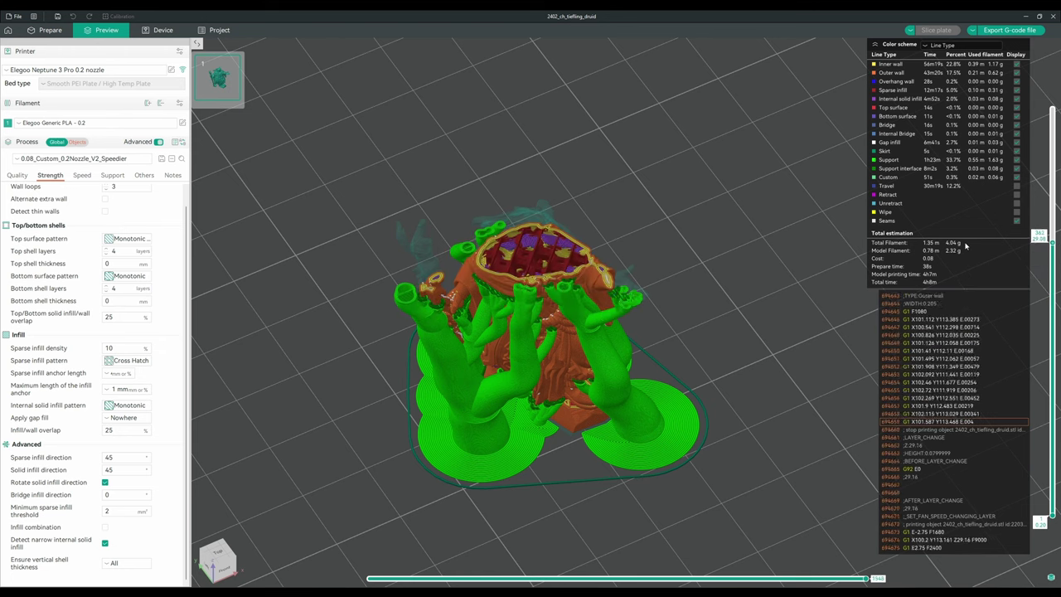
{"action": "key", "text": "Up"}
{"action": "key", "text": "Up"}
{"action": "key", "text": "Up"}
{"action": "key", "text": "Up"}
{"action": "key", "text": "Up"}
{"action": "key", "text": "Up"}
{"action": "key", "text": "Up"}
{"action": "key", "text": "Up"}
{"action": "key", "text": "Up"}
{"action": "key", "text": "Up"}
{"action": "key", "text": "Up"}
{"action": "key", "text": "Up"}
{"action": "key", "text": "Up"}
{"action": "key", "text": "Up"}
{"action": "key", "text": "Up"}
{"action": "key", "text": "Up"}
{"action": "key", "text": "Up"}
{"action": "key", "text": "Up"}
{"action": "key", "text": "Up"}
{"action": "key", "text": "Up"}
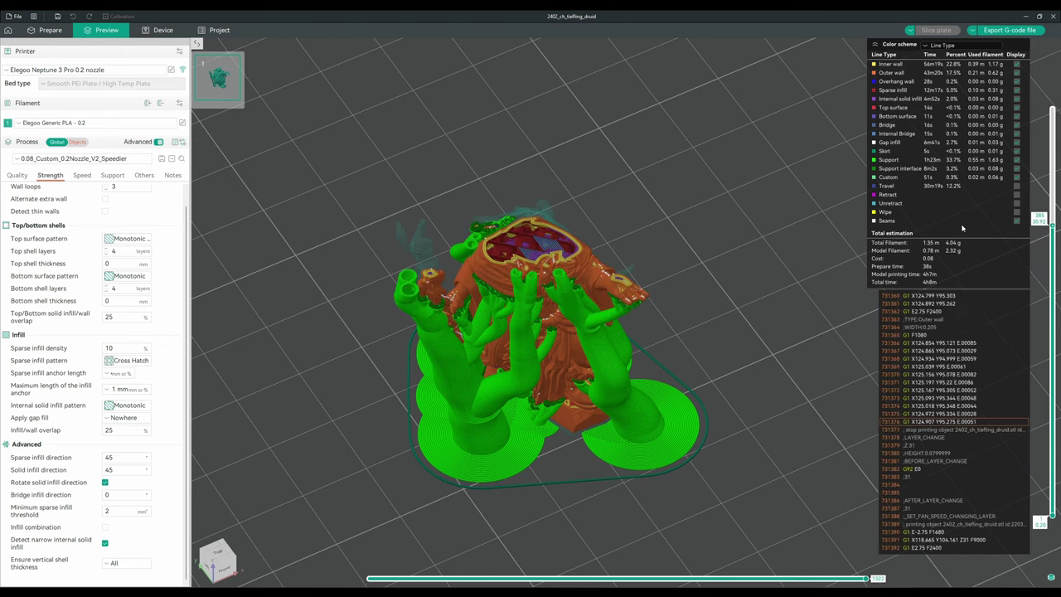
{"action": "key", "text": "Up"}
{"action": "key", "text": "Up"}
{"action": "key", "text": "Up"}
{"action": "key", "text": "Up"}
{"action": "key", "text": "Up"}
{"action": "key", "text": "Up"}
{"action": "key", "text": "Up"}
{"action": "key", "text": "Up"}
{"action": "key", "text": "Up"}
{"action": "key", "text": "Up"}
{"action": "key", "text": "Up"}
{"action": "key", "text": "Up"}
{"action": "key", "text": "Up"}
{"action": "key", "text": "Up"}
{"action": "key", "text": "Up"}
{"action": "key", "text": "Up"}
{"action": "key", "text": "Up"}
{"action": "key", "text": "Up"}
{"action": "key", "text": "Up"}
{"action": "key", "text": "Up"}
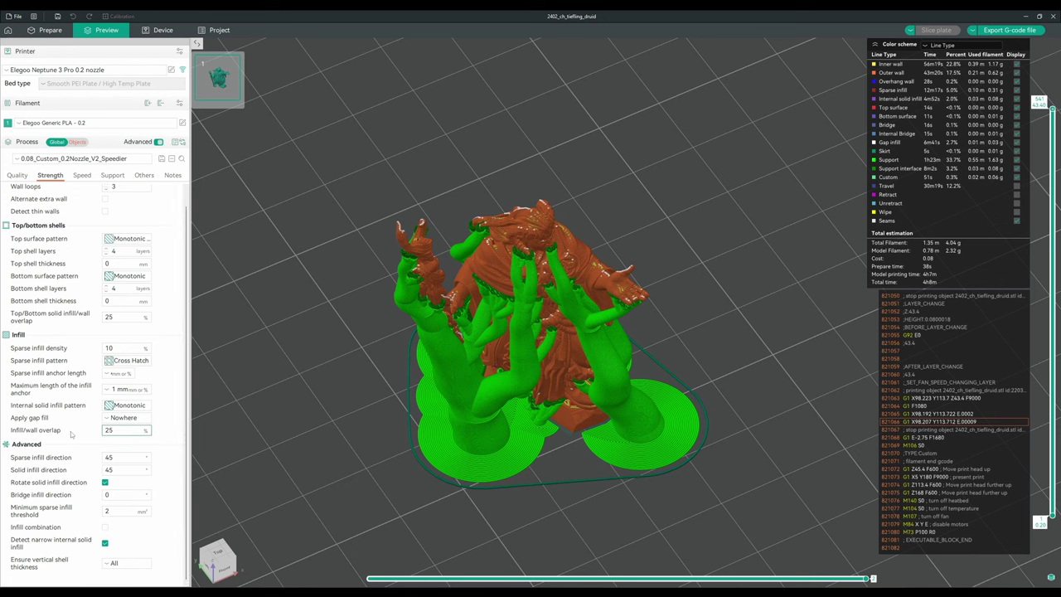
{"action": "left_click", "coordinate": [81, 175]}
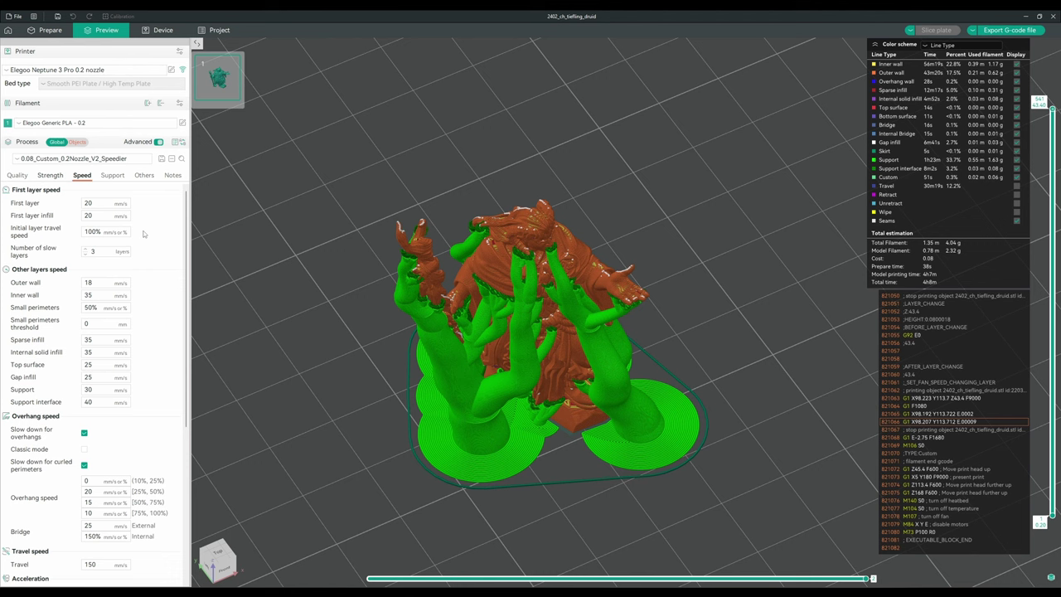
Inspect the first layer speed and scroll through the other-layer speeds (outer wall 18, inner wall 35 mm/s).
{"action": "key", "text": "Tab"}
{"action": "key", "text": "Tab"}
{"action": "key", "text": "Tab"}
{"action": "key", "text": "Tab"}
{"action": "scroll", "coordinate": [146, 271], "scroll_direction": "down", "scroll_amount": 2}
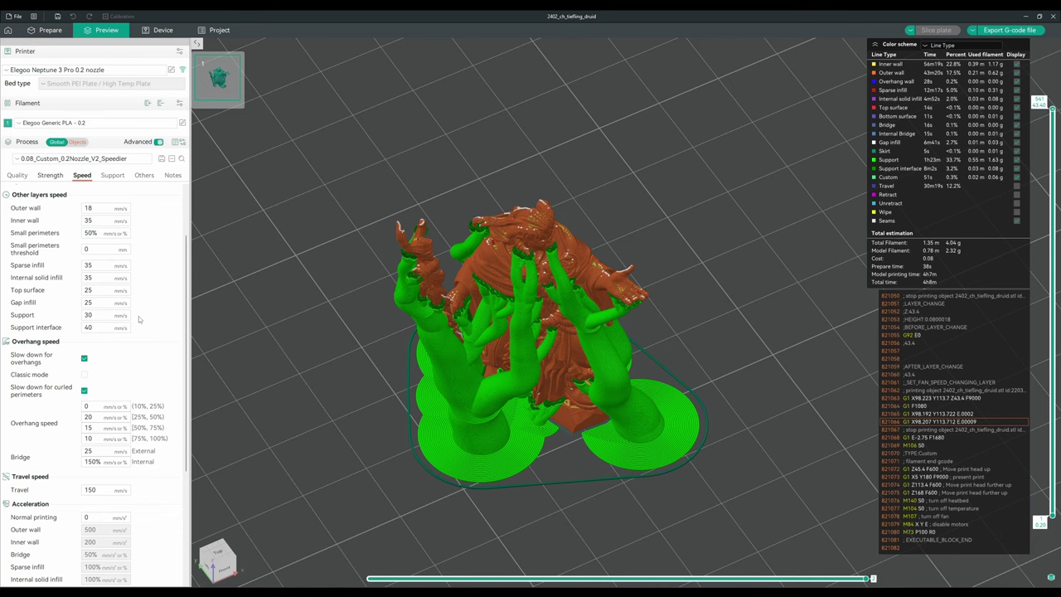
{"action": "scroll", "coordinate": [363, 225], "scroll_direction": "up", "scroll_amount": 5}
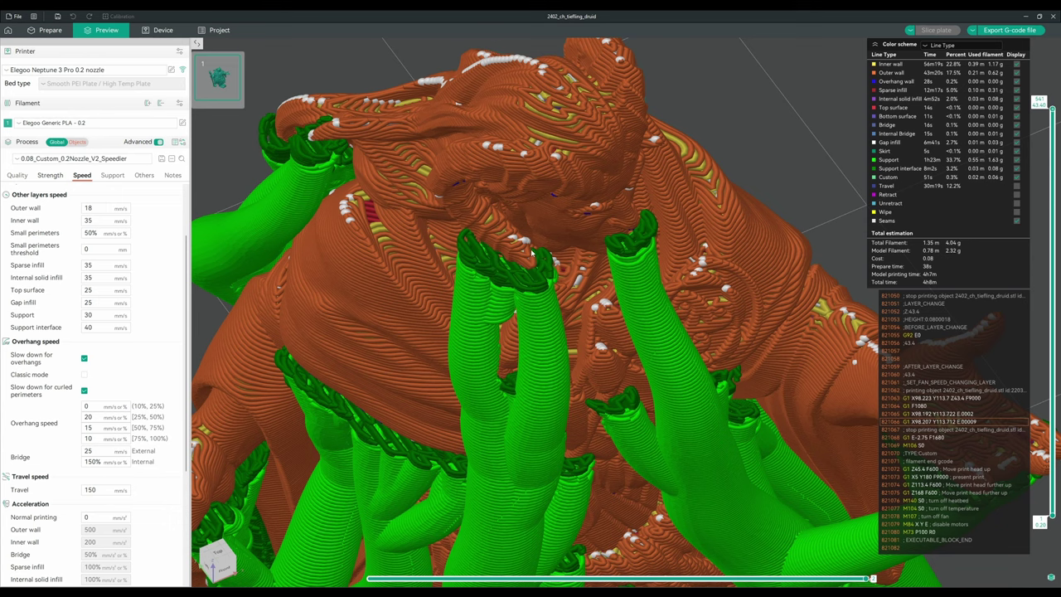
Scroll through the speed acceleration values and select the Normal printing acceleration value.
{"action": "scroll", "coordinate": [519, 265], "scroll_direction": "down", "scroll_amount": 2}
{"action": "scroll", "coordinate": [520, 265], "scroll_direction": "down", "scroll_amount": 3}
{"action": "scroll", "coordinate": [40, 298], "scroll_direction": "down", "scroll_amount": 1}
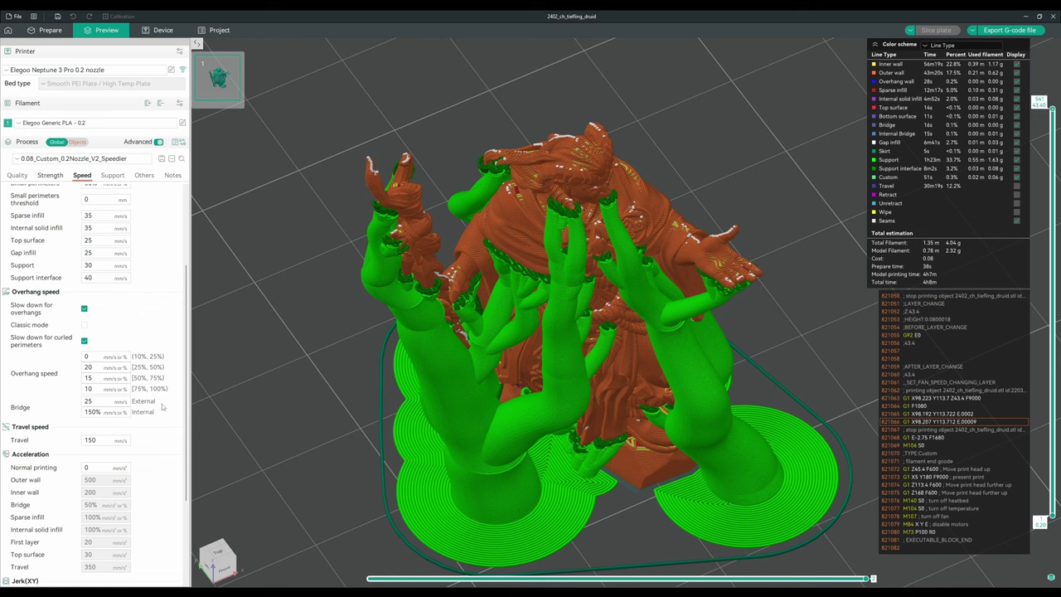
{"action": "scroll", "coordinate": [125, 412], "scroll_direction": "down", "scroll_amount": 3}
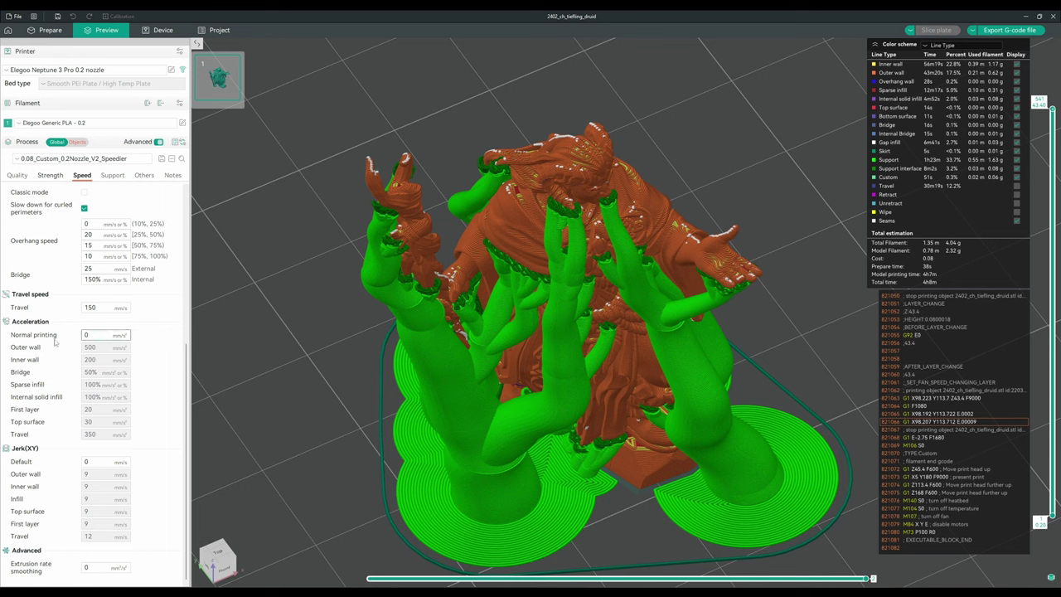
{"action": "double_click", "coordinate": [87, 336]}
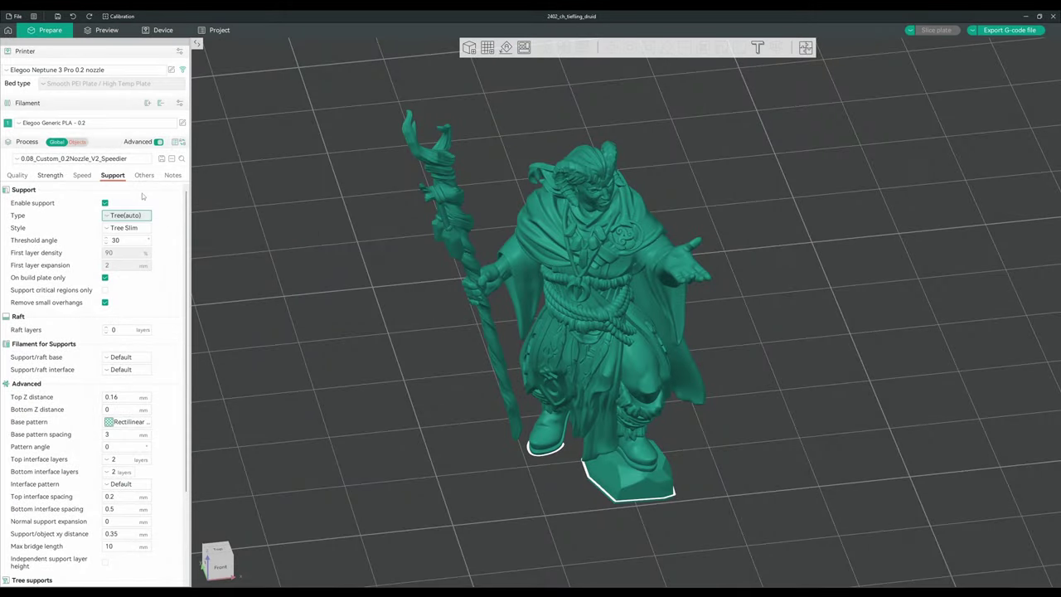
{"action": "left_click", "coordinate": [135, 215]}
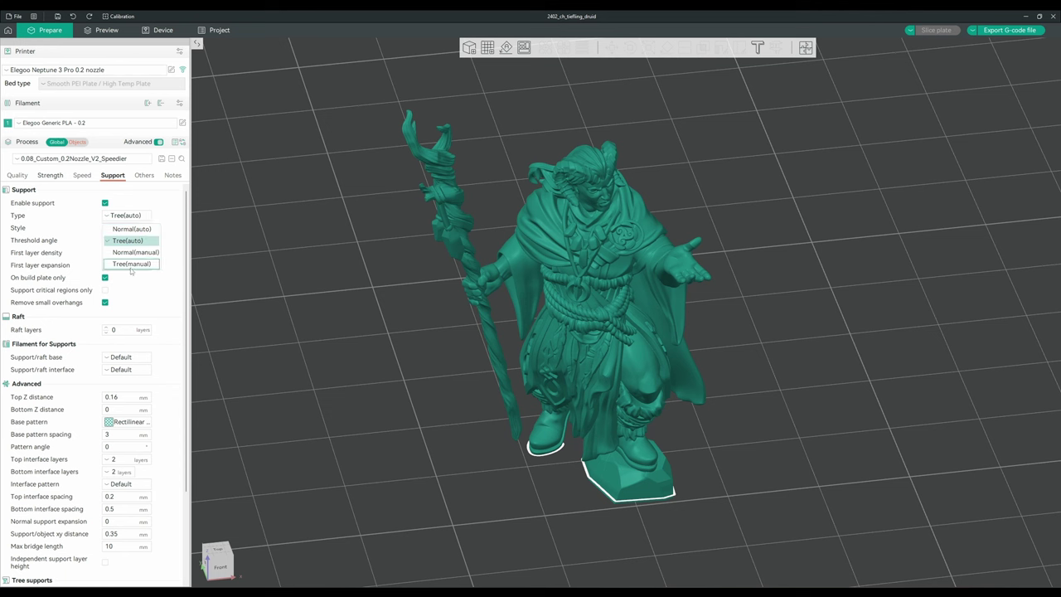
{"action": "left_click", "coordinate": [653, 255]}
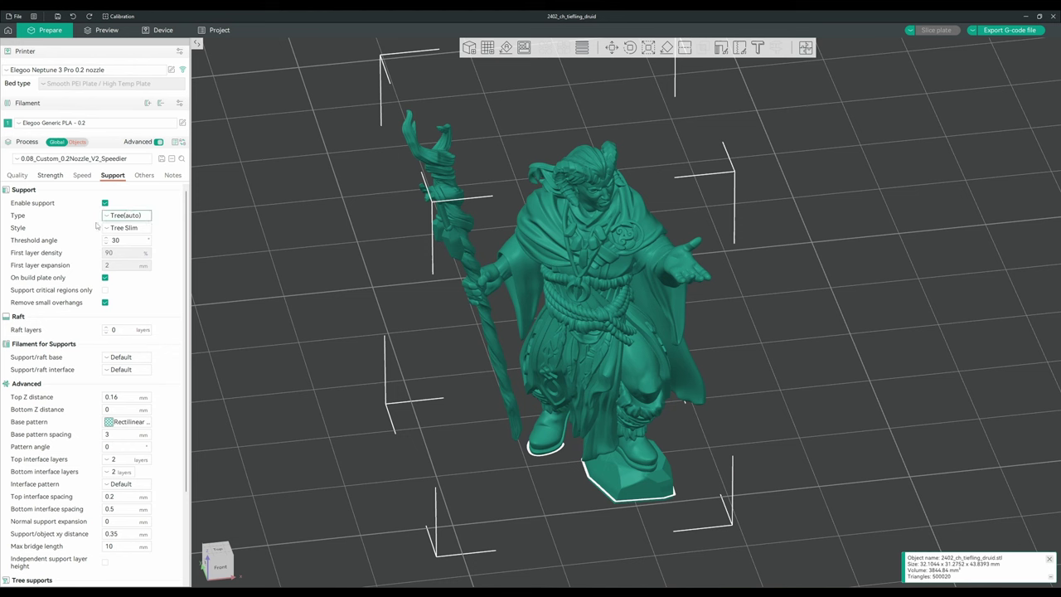
{"action": "left_click", "coordinate": [77, 141]}
{"action": "left_click", "coordinate": [50, 183]}
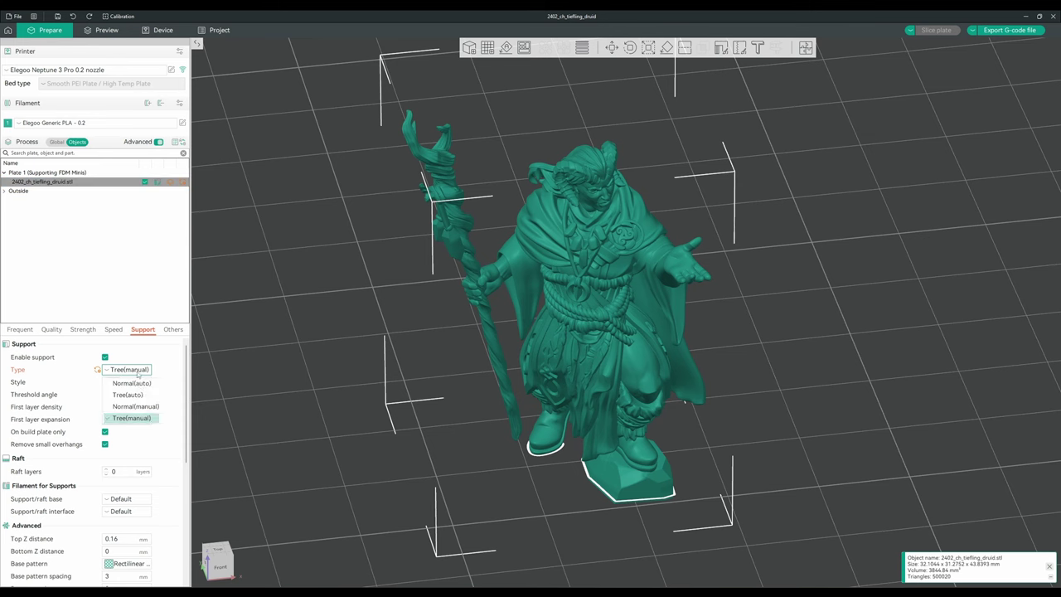
{"action": "key", "text": "l"}
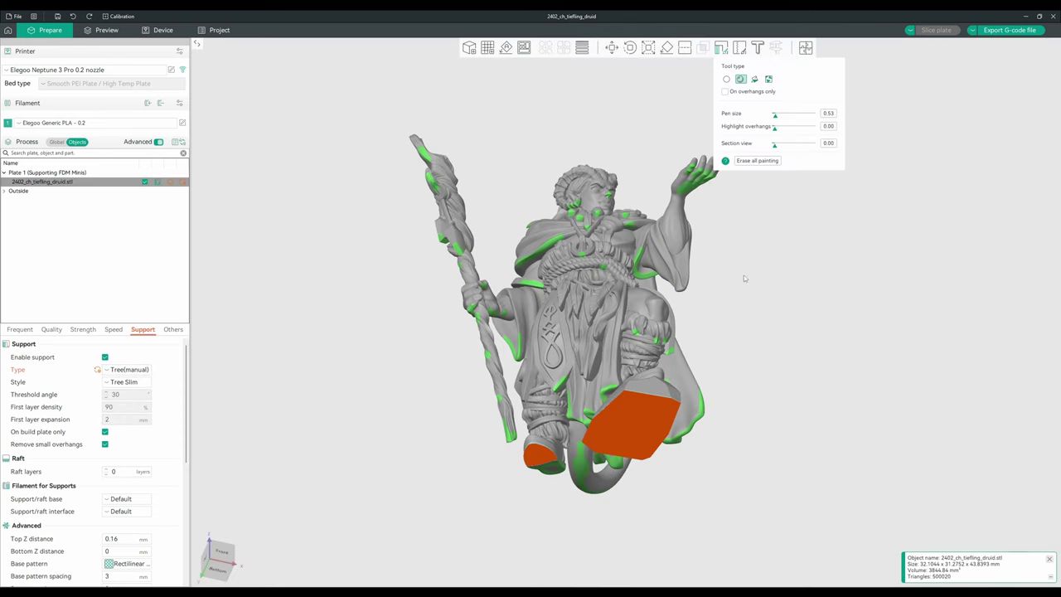
{"action": "mouse_move", "coordinate": [562, 427]}
{"action": "left_mouse_down"}
{"action": "mouse_move", "coordinate": [793, 303]}
{"action": "mouse_move", "coordinate": [866, 310]}
{"action": "left_mouse_up"}
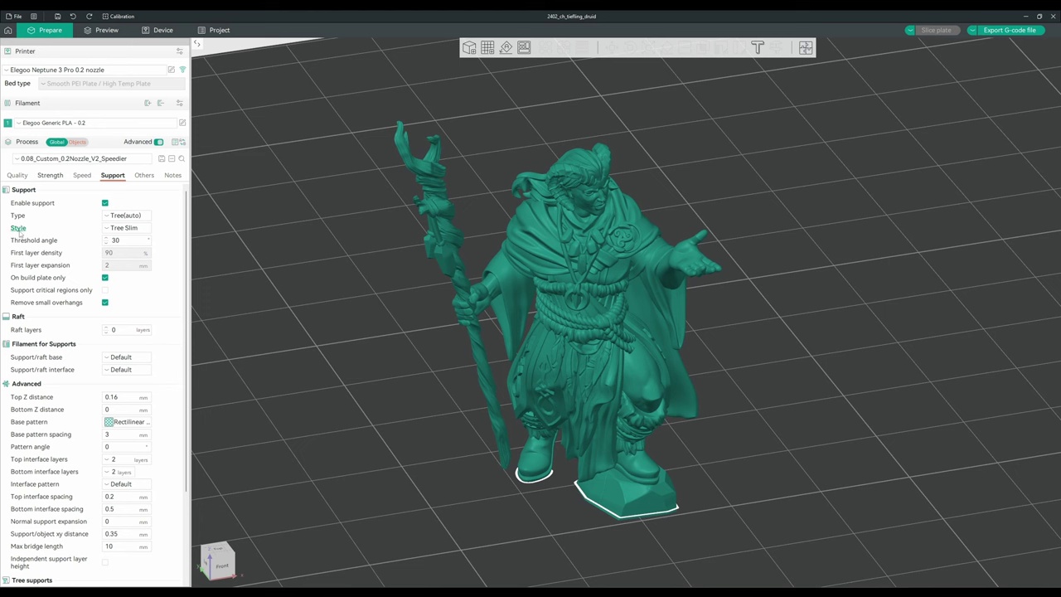
Keep Tree Slim as the druid's support style.
{"action": "left_click", "coordinate": [124, 228]}
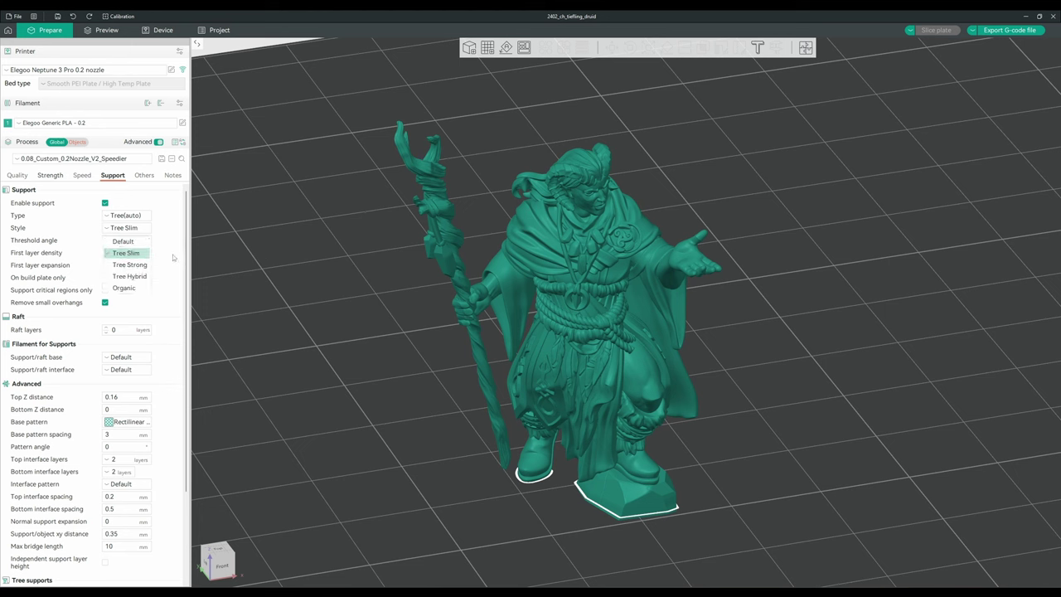
{"action": "left_click", "coordinate": [172, 260]}
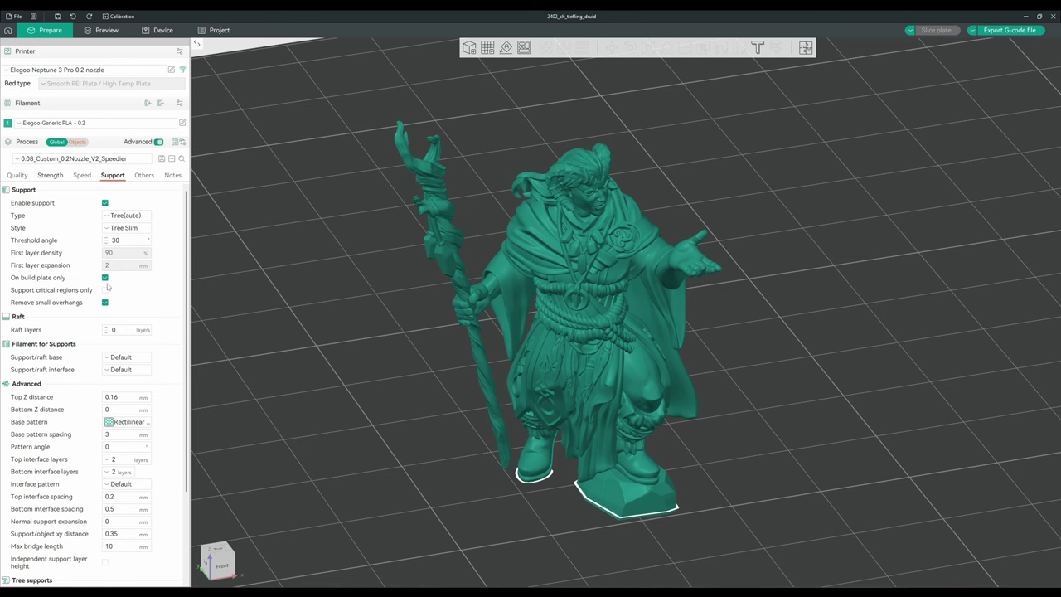
Scrub the sliced druid's layers in Preview to check the tree supports, then return to Prepare.
{"action": "left_click", "coordinate": [104, 34]}
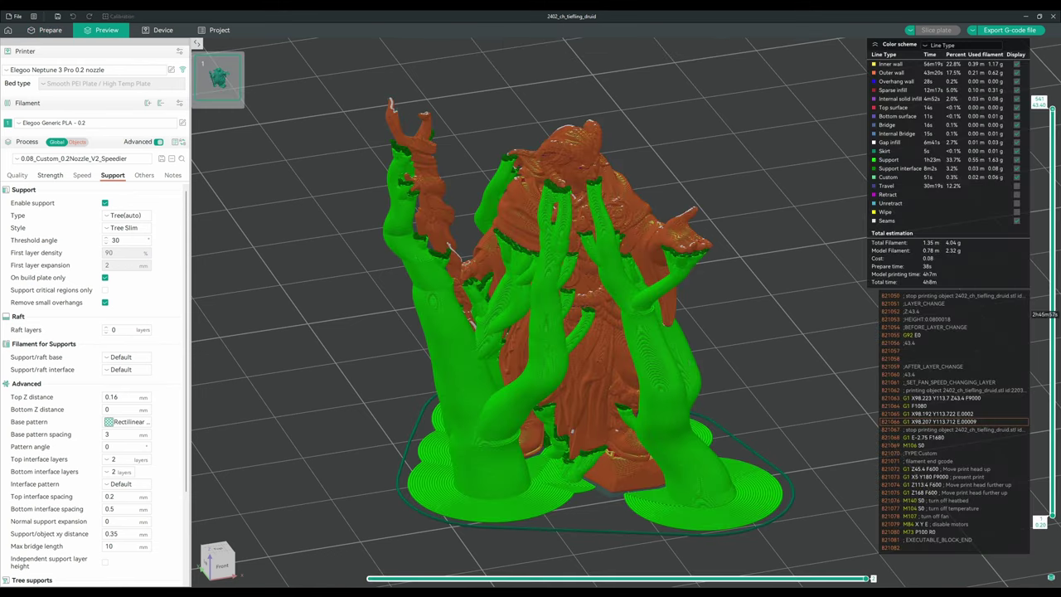
{"action": "left_click_drag", "start_coordinate": [1040, 315], "coordinate": [986, 331]}
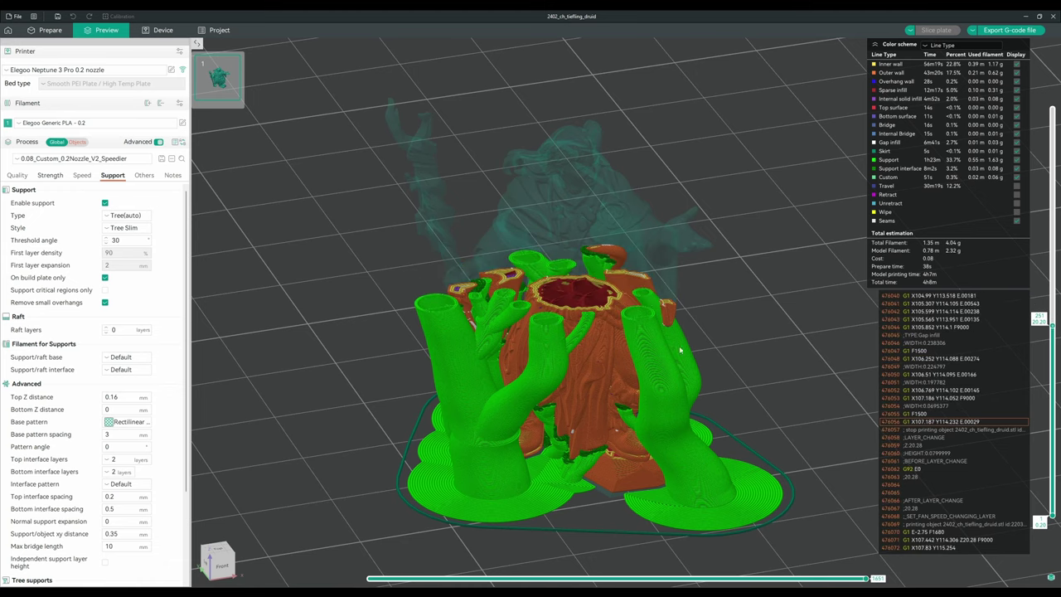
{"action": "left_click_drag", "start_coordinate": [980, 345], "coordinate": [1021, 432]}
{"action": "key", "text": "Up"}
{"action": "key", "text": "Up"}
{"action": "key", "text": "Up"}
{"action": "key", "text": "Up"}
{"action": "key", "text": "Up"}
{"action": "key", "text": "Up"}
{"action": "key", "text": "Up"}
{"action": "key", "text": "Up"}
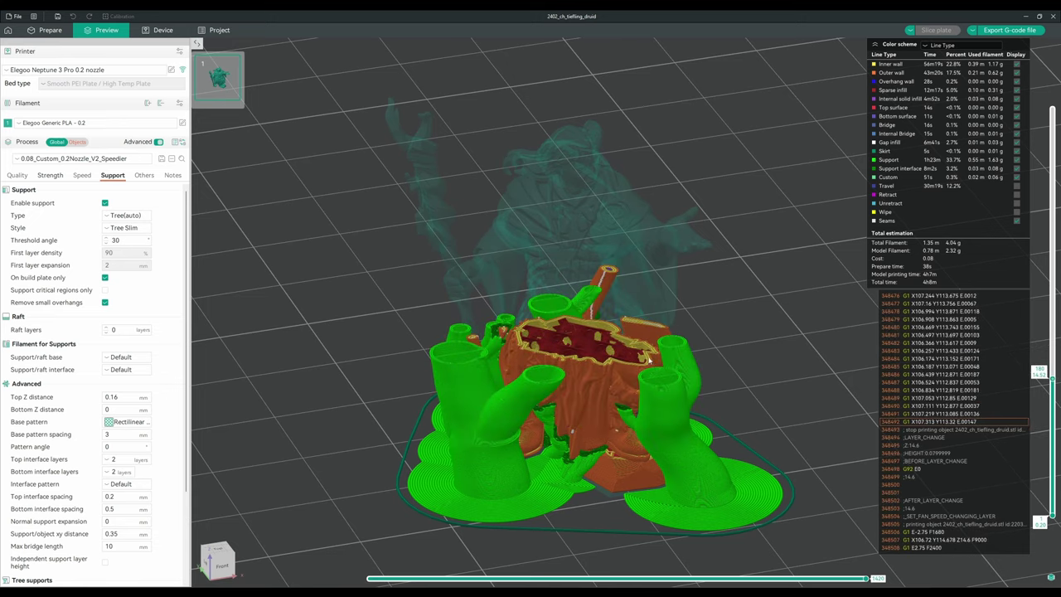
{"action": "left_click_drag", "start_coordinate": [1055, 378], "coordinate": [1045, 59]}
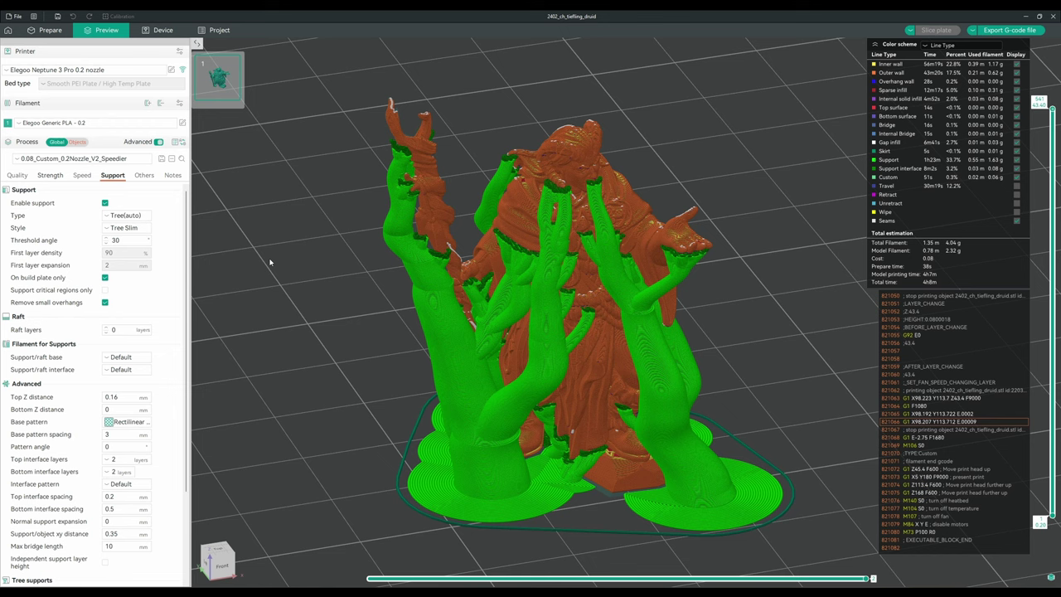
{"action": "key", "text": "ctrl+Tab"}
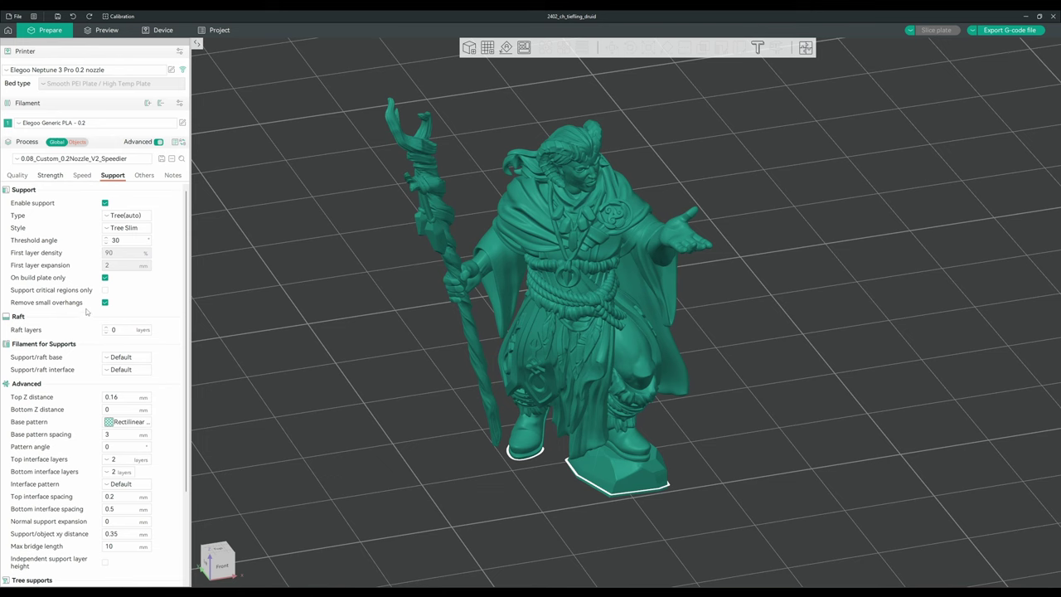
{"action": "scroll", "coordinate": [112, 313], "scroll_direction": "down", "scroll_amount": 5}
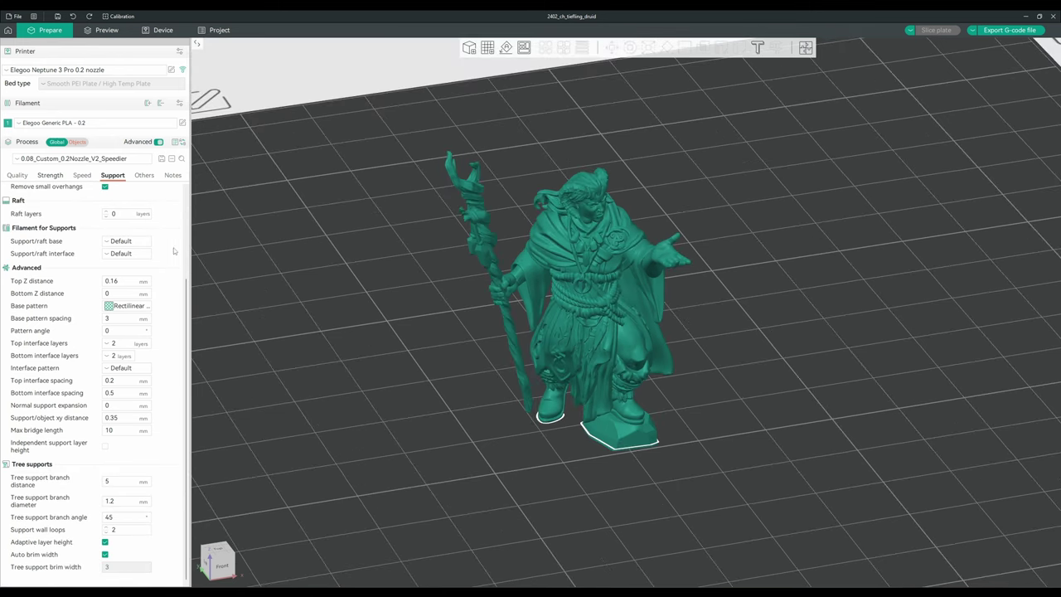
{"action": "scroll", "coordinate": [215, 231], "scroll_direction": "up", "scroll_amount": 2}
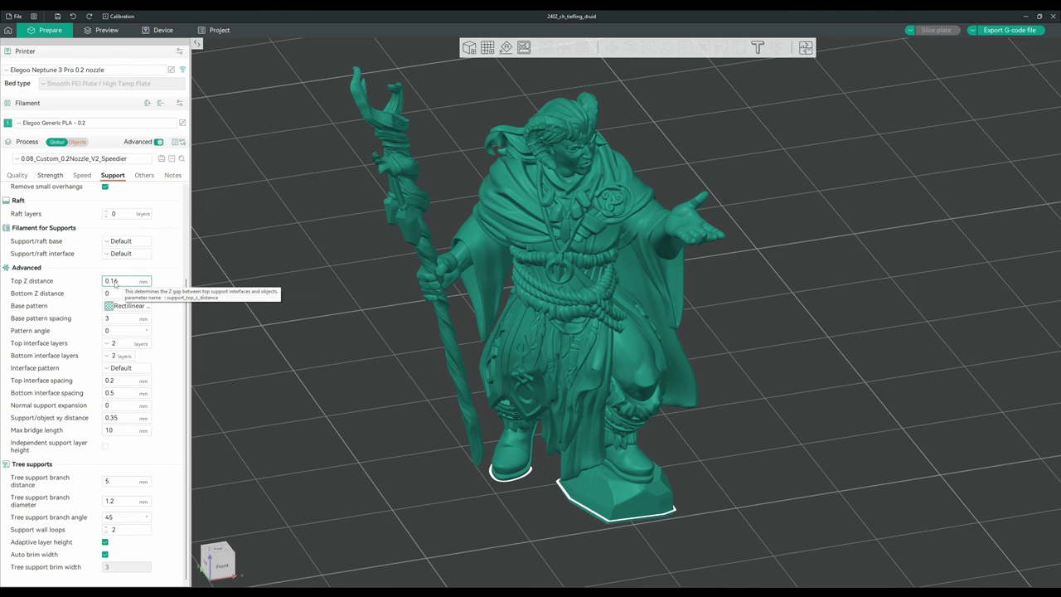
{"action": "left_click_drag", "start_coordinate": [111, 281], "coordinate": [138, 281]}
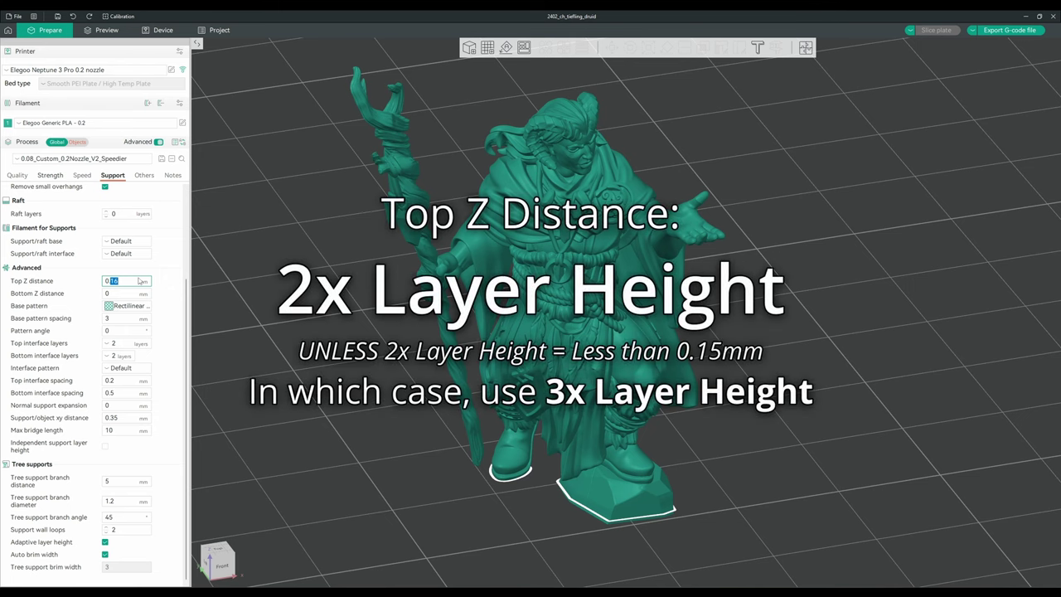
{"action": "left_click", "coordinate": [139, 281]}
{"action": "key", "text": "Tab"}
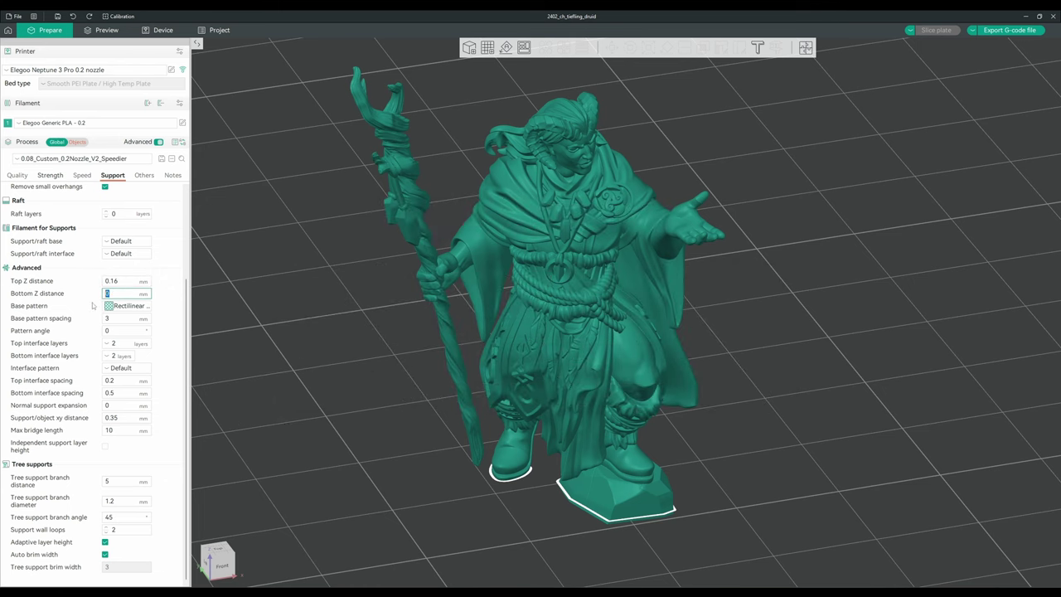
{"action": "scroll", "coordinate": [97, 303], "scroll_direction": "up", "scroll_amount": 3}
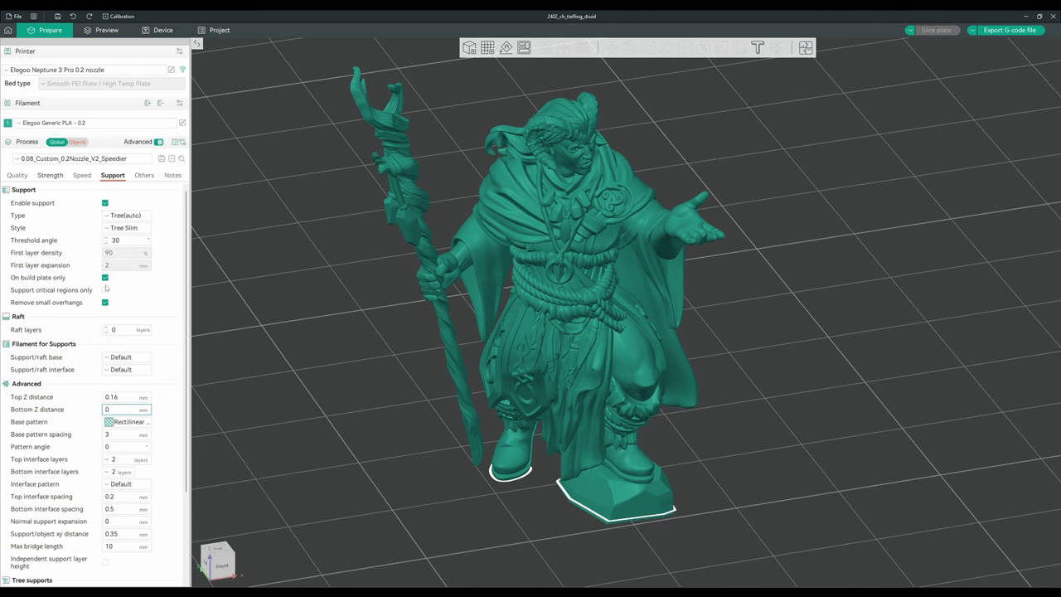
{"action": "double_click", "coordinate": [121, 412]}
{"action": "scroll", "coordinate": [144, 310], "scroll_direction": "down", "scroll_amount": 3}
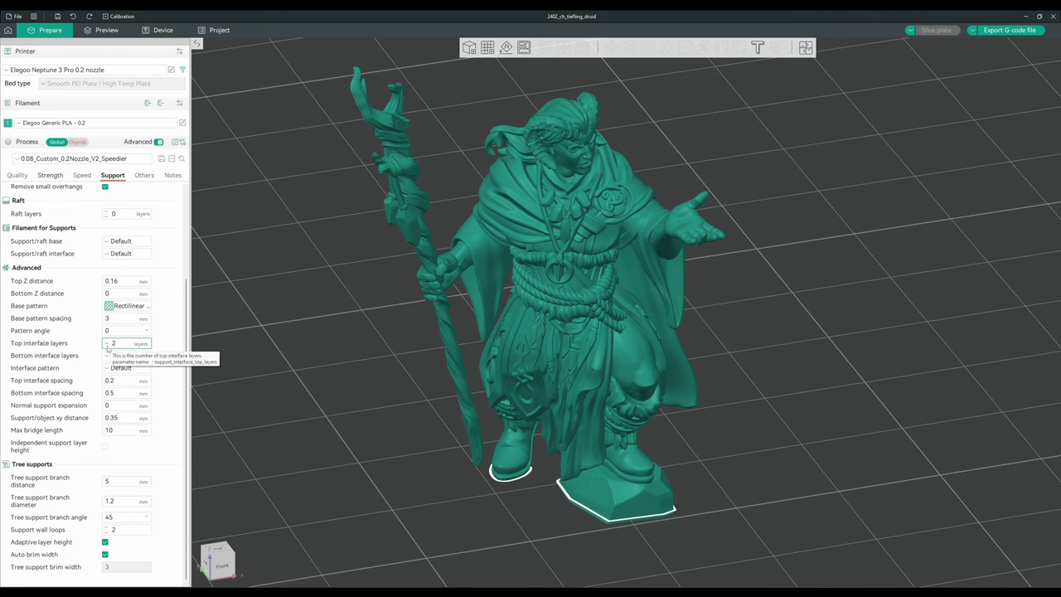
{"action": "left_click", "coordinate": [107, 346]}
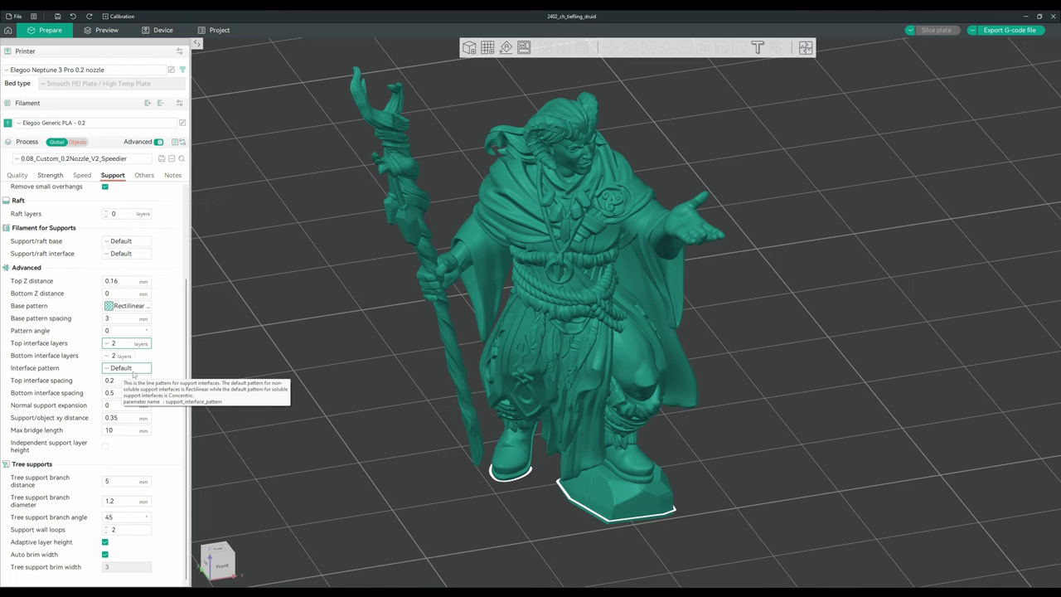
{"action": "left_click", "coordinate": [134, 370]}
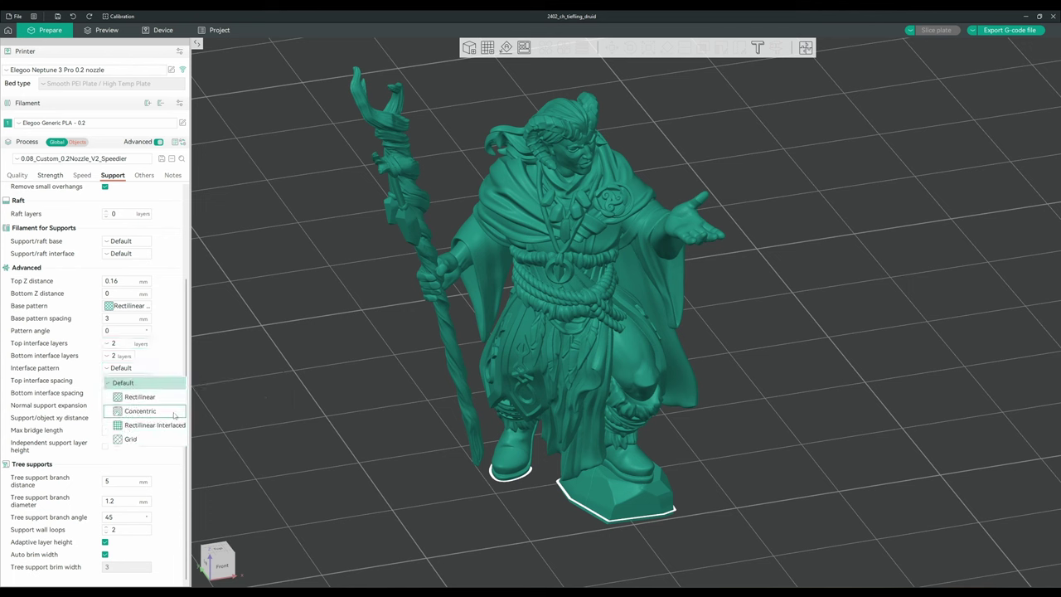
{"action": "left_click", "coordinate": [124, 383]}
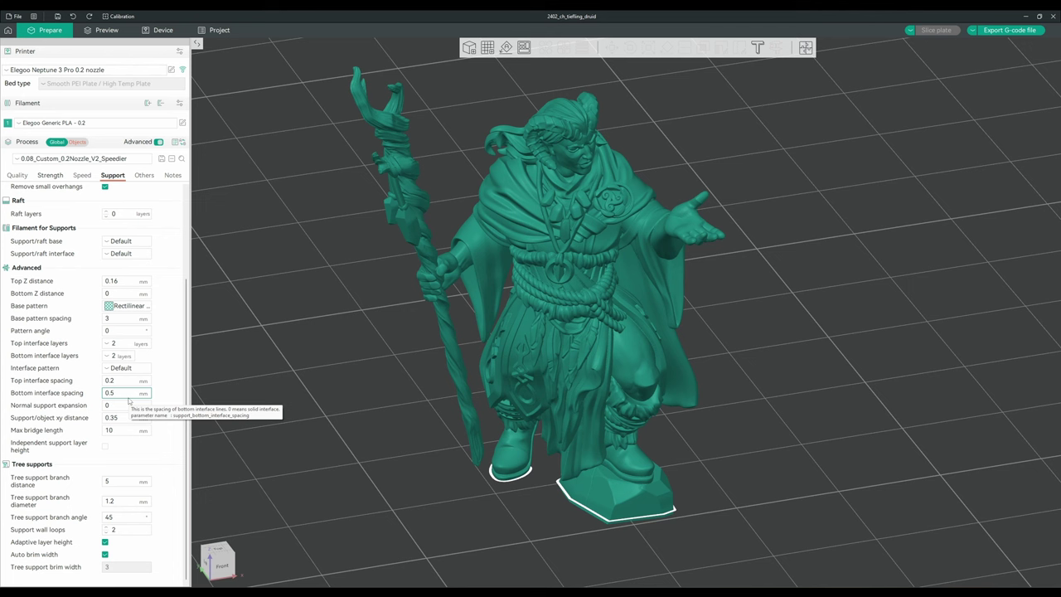
{"action": "left_click", "coordinate": [109, 392]}
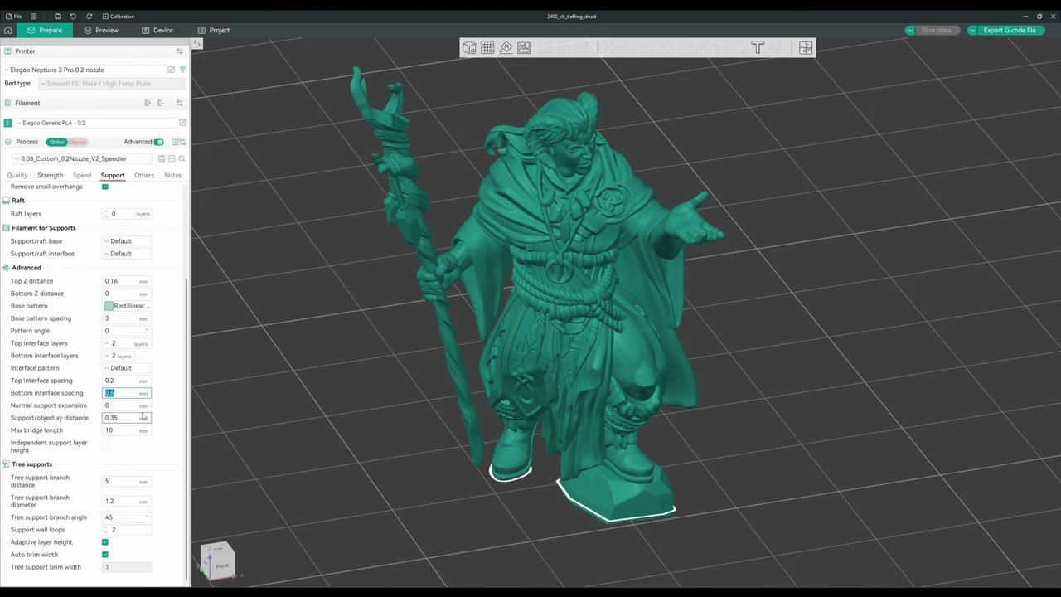
{"action": "key", "text": "Tab"}
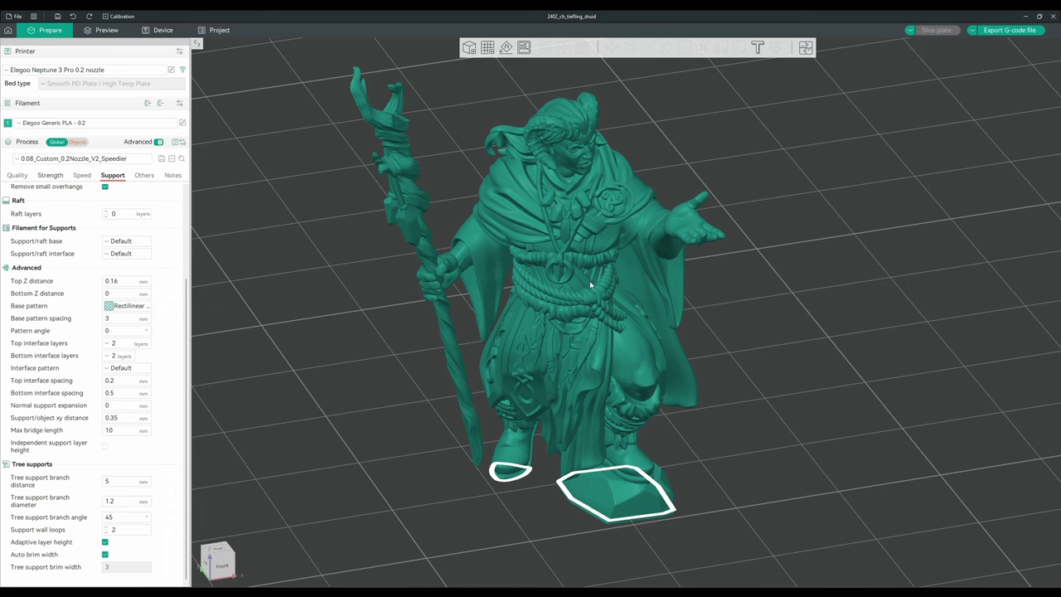
{"action": "left_click", "coordinate": [106, 31]}
Orbit the preview to look down from above and review the Tree support branch diameter and angle values.
{"action": "left_click_drag", "start_coordinate": [572, 183], "coordinate": [595, 337]}
{"action": "scroll", "coordinate": [584, 273], "scroll_direction": "up", "scroll_amount": 3}
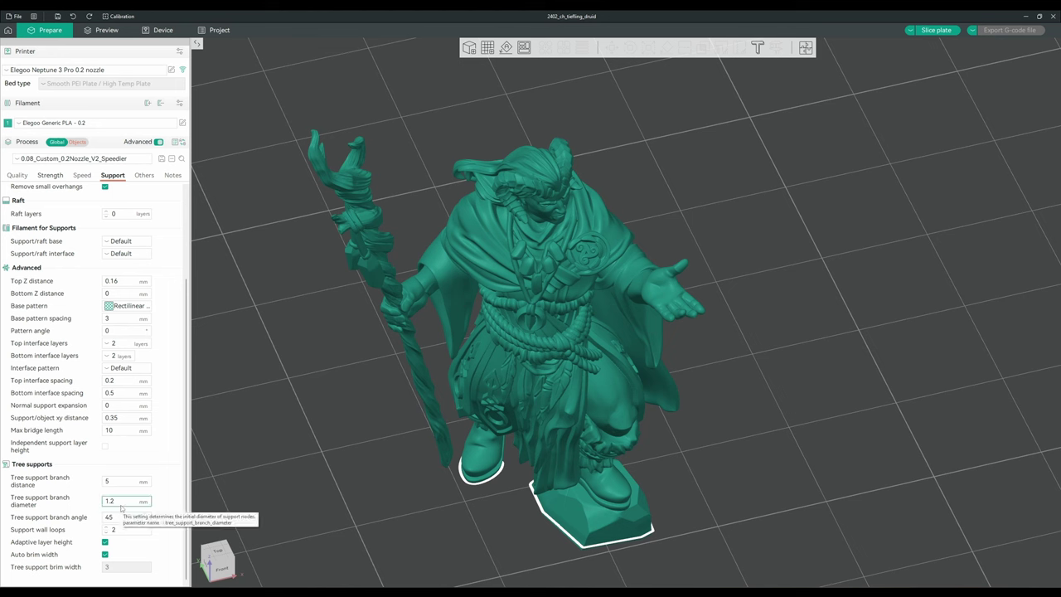
{"action": "left_click", "coordinate": [122, 503]}
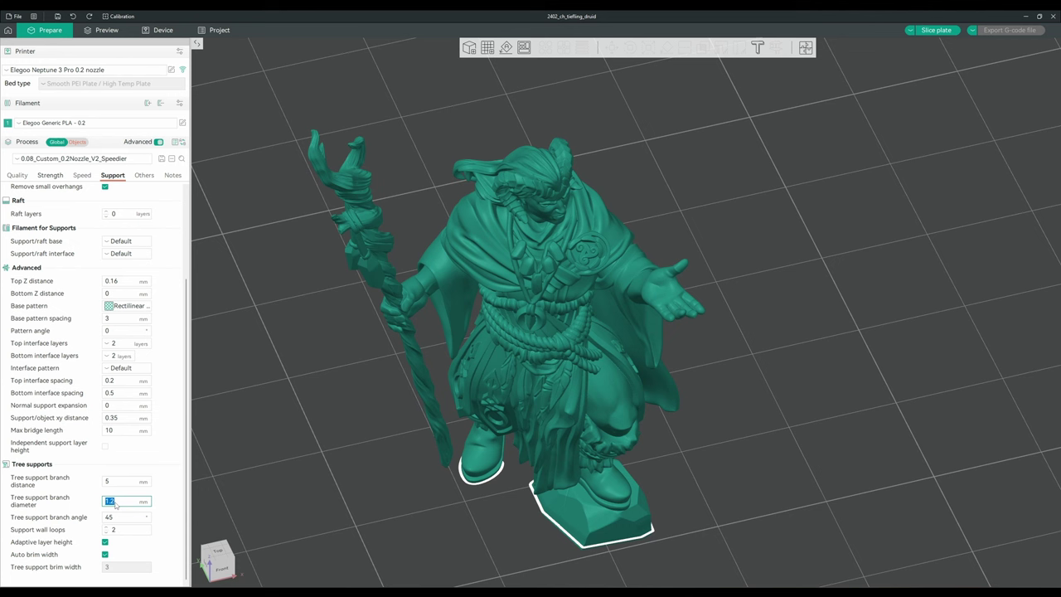
{"action": "left_click", "coordinate": [123, 517]}
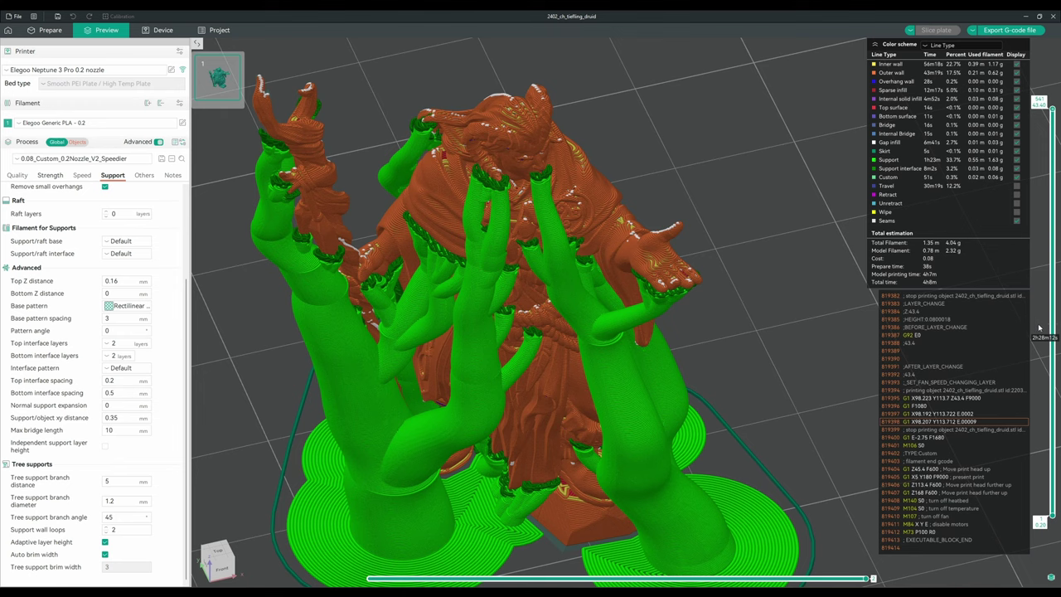
Move the layer slider from mid-height to higher layers to inspect the druid's supports.
{"action": "left_click_drag", "start_coordinate": [1047, 337], "coordinate": [1049, 364]}
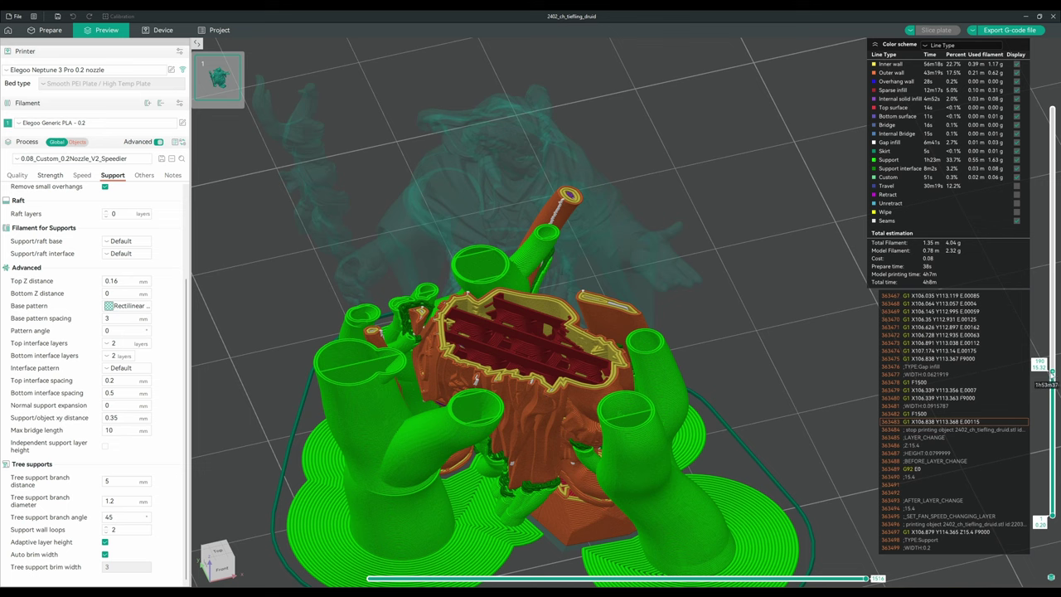
{"action": "left_click_drag", "start_coordinate": [1038, 365], "coordinate": [1019, 226]}
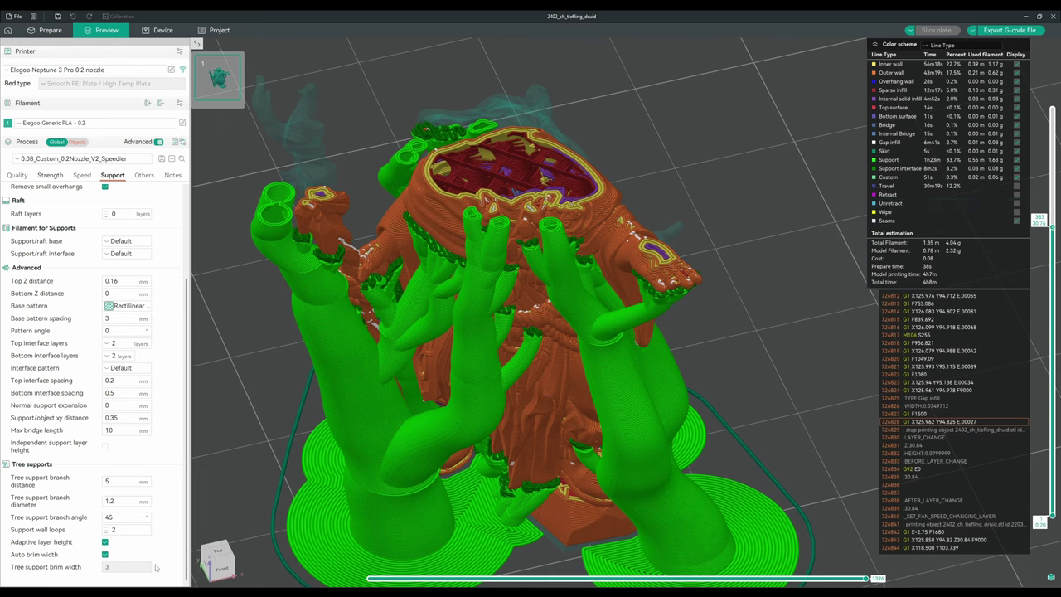
{"action": "scroll", "coordinate": [568, 402], "scroll_direction": "down", "scroll_amount": 5}
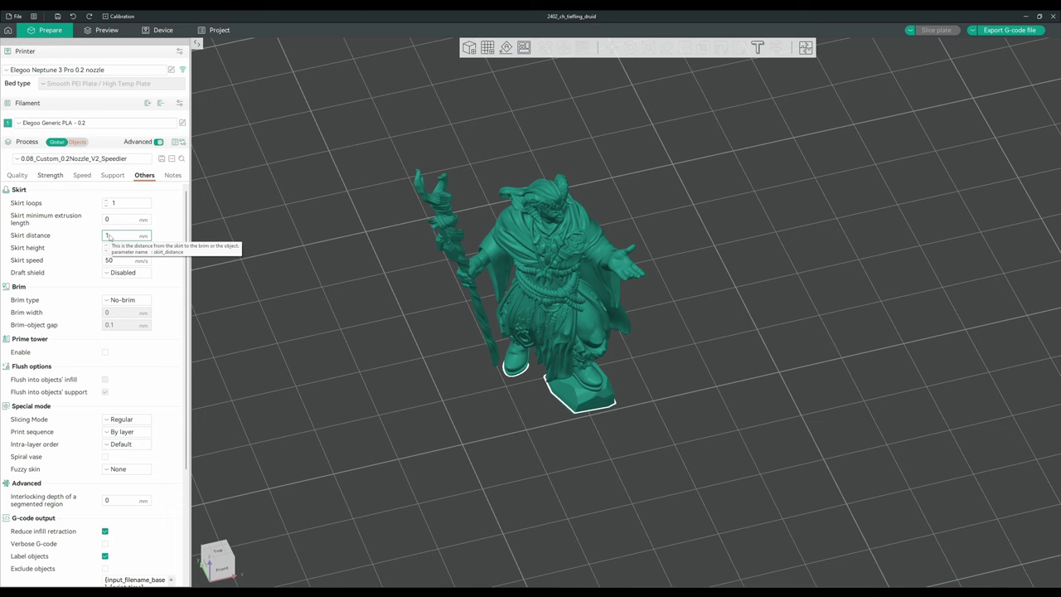
{"action": "double_click", "coordinate": [116, 247]}
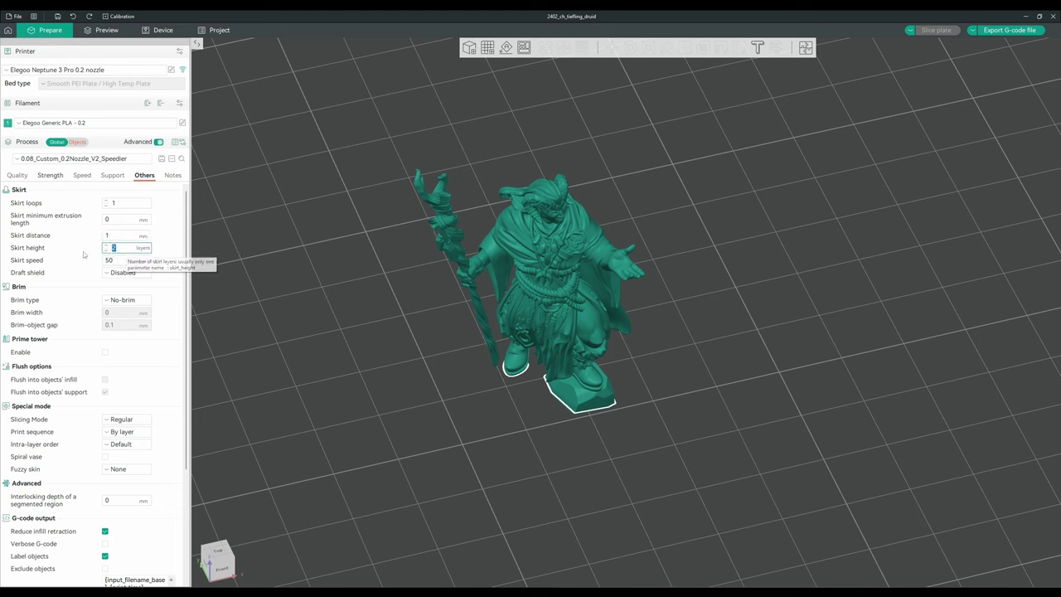
{"action": "left_click", "coordinate": [50, 268]}
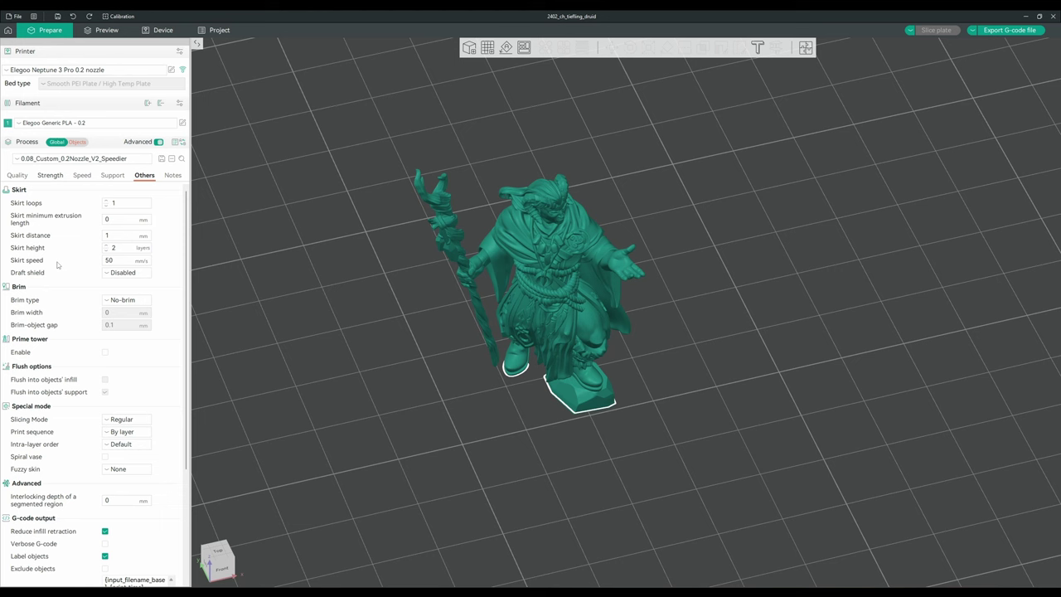
{"action": "scroll", "coordinate": [58, 264], "scroll_direction": "down", "scroll_amount": 1}
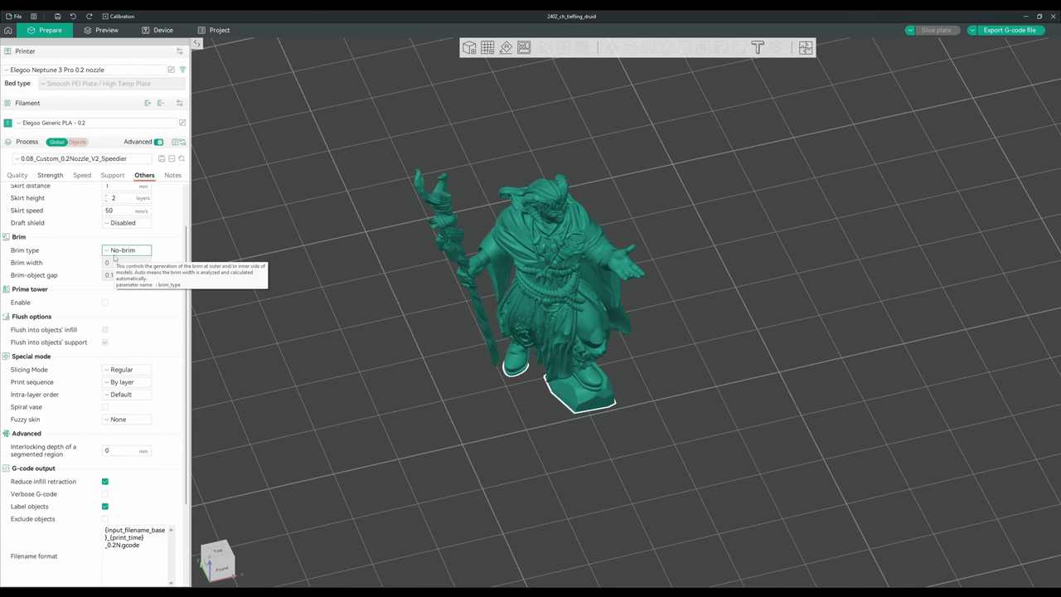
{"action": "left_click_drag", "start_coordinate": [630, 282], "coordinate": [770, 290]}
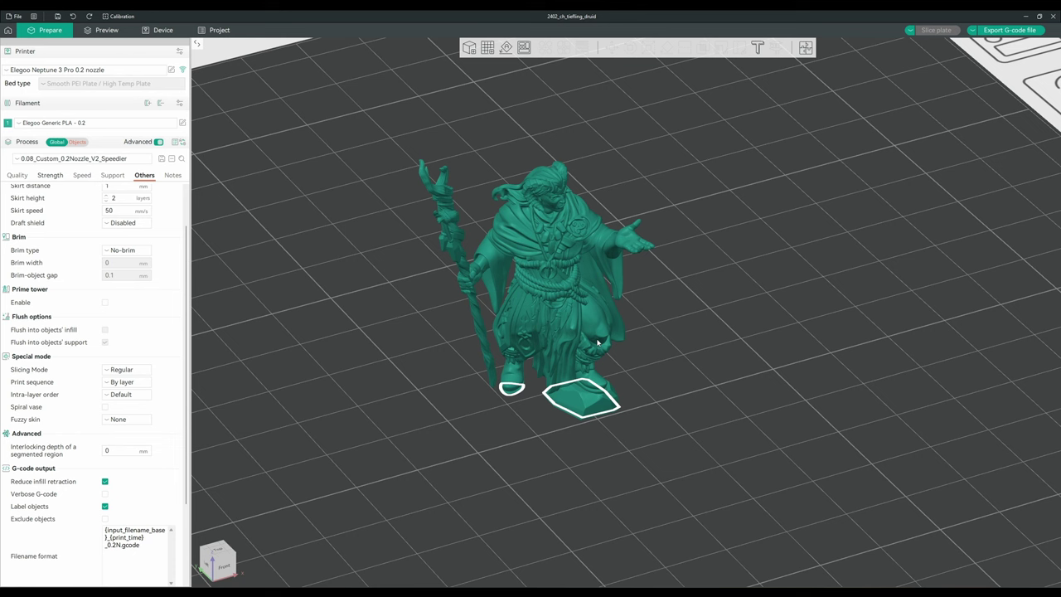
{"action": "scroll", "coordinate": [124, 349], "scroll_direction": "down", "scroll_amount": 3}
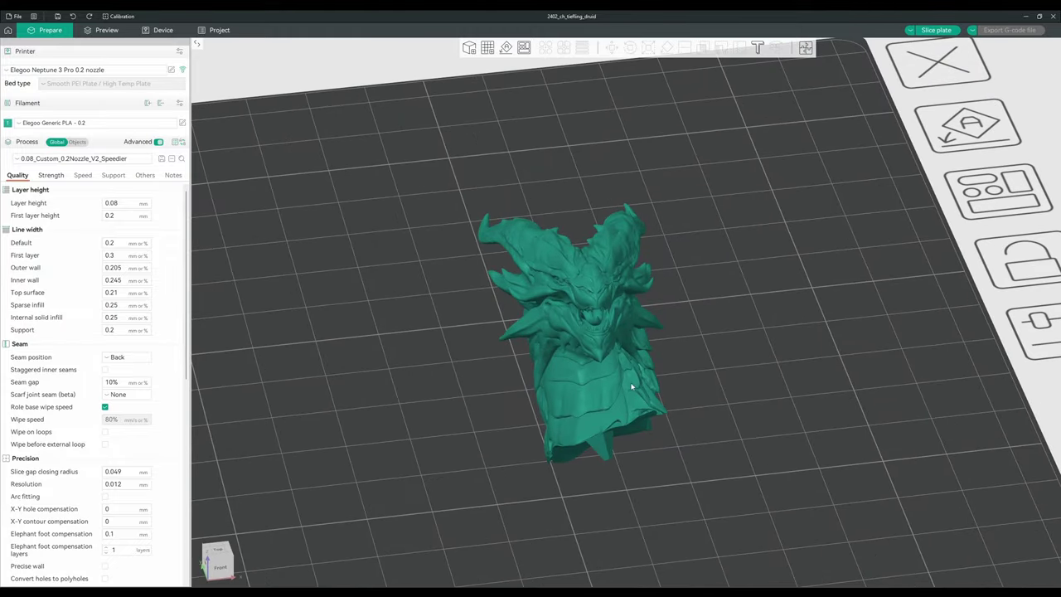
Orbit around the dragon head, show only its bottom sliced layers, then return to Prepare.
{"action": "left_click_drag", "start_coordinate": [731, 308], "coordinate": [614, 185]}
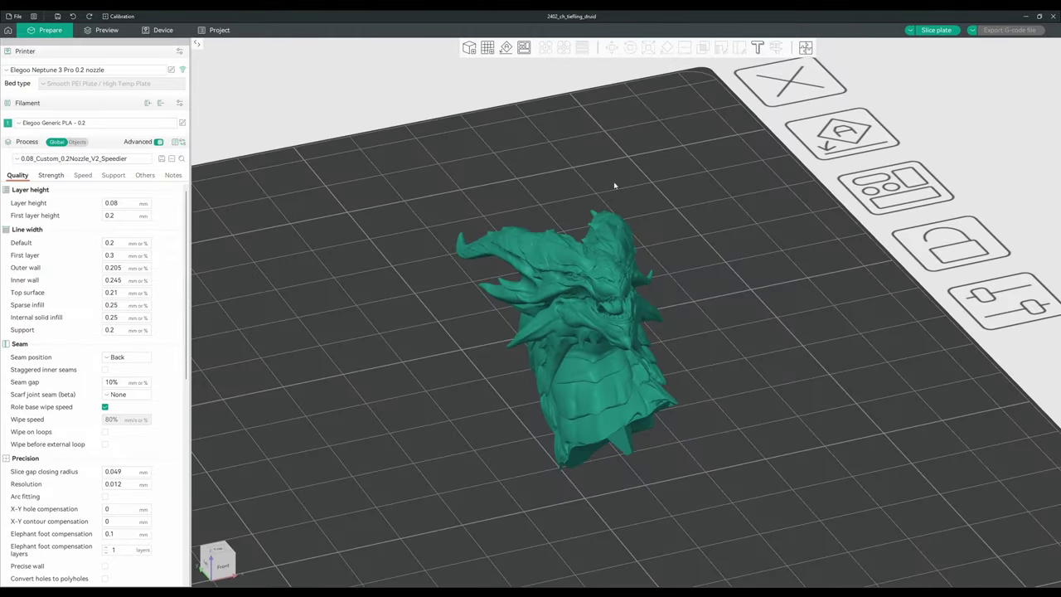
{"action": "left_click_drag", "start_coordinate": [662, 275], "coordinate": [719, 254]}
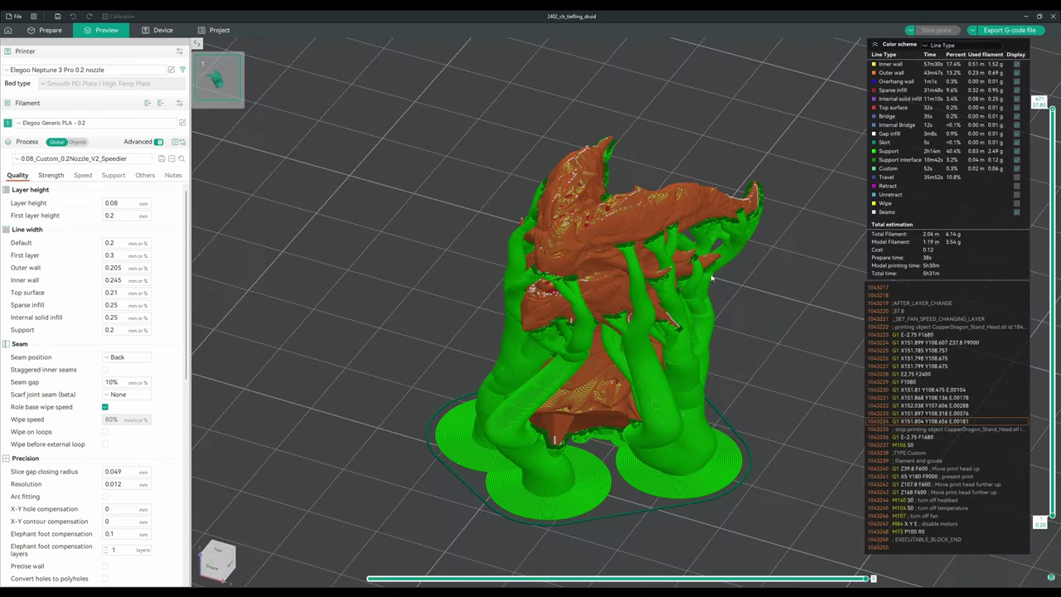
{"action": "left_click_drag", "start_coordinate": [1043, 286], "coordinate": [1019, 101]}
{"action": "left_click", "coordinate": [122, 206]}
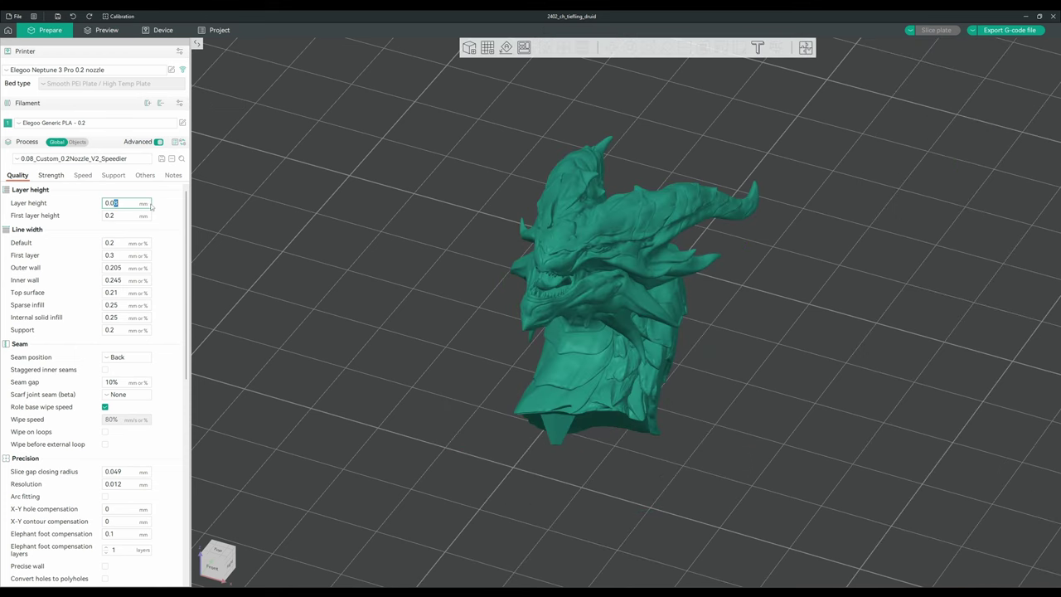
Change the dragon head's layer height from 0.08 to 0.12 mm.
{"action": "key", "text": "BackSpace"}
{"action": "type", "text": "12"}
{"action": "left_click", "coordinate": [274, 156]}
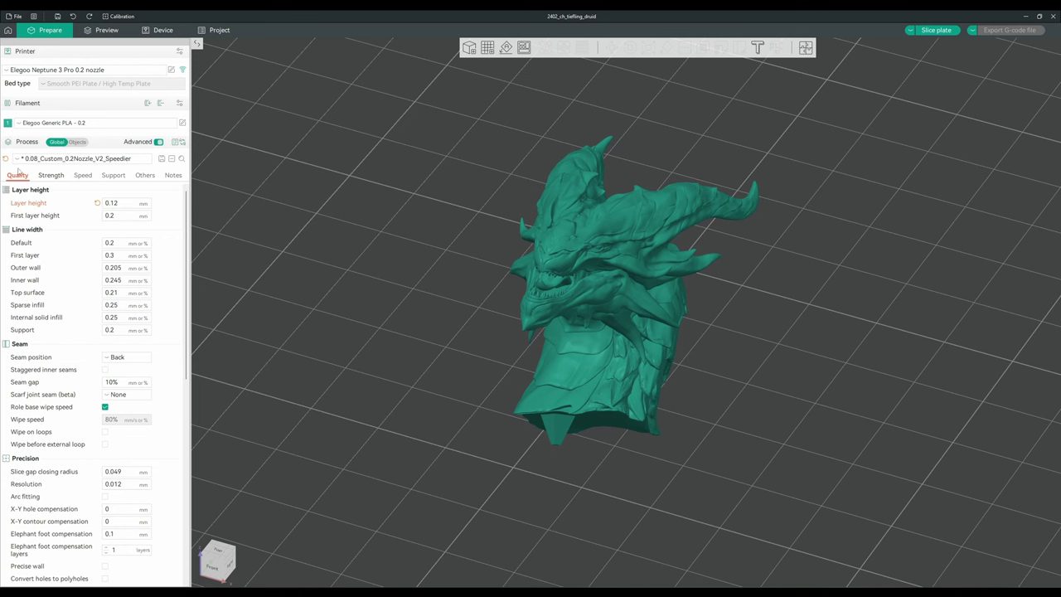
{"action": "left_click", "coordinate": [48, 176]}
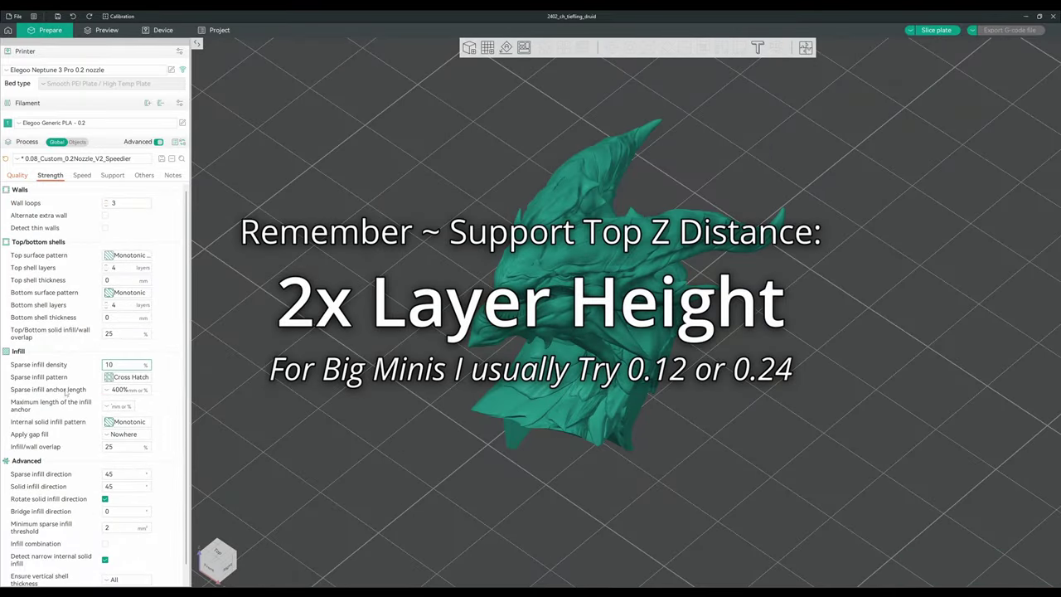
Check the sparse infill density, leaving it unchanged at 10%.
{"action": "left_click", "coordinate": [124, 365]}
{"action": "left_click", "coordinate": [239, 399]}
{"action": "scroll", "coordinate": [166, 364], "scroll_direction": "down", "scroll_amount": 1}
{"action": "scroll", "coordinate": [154, 372], "scroll_direction": "up", "scroll_amount": 1}
Show the support settings and select the tree support branch diameter value.
{"action": "left_click", "coordinate": [103, 175]}
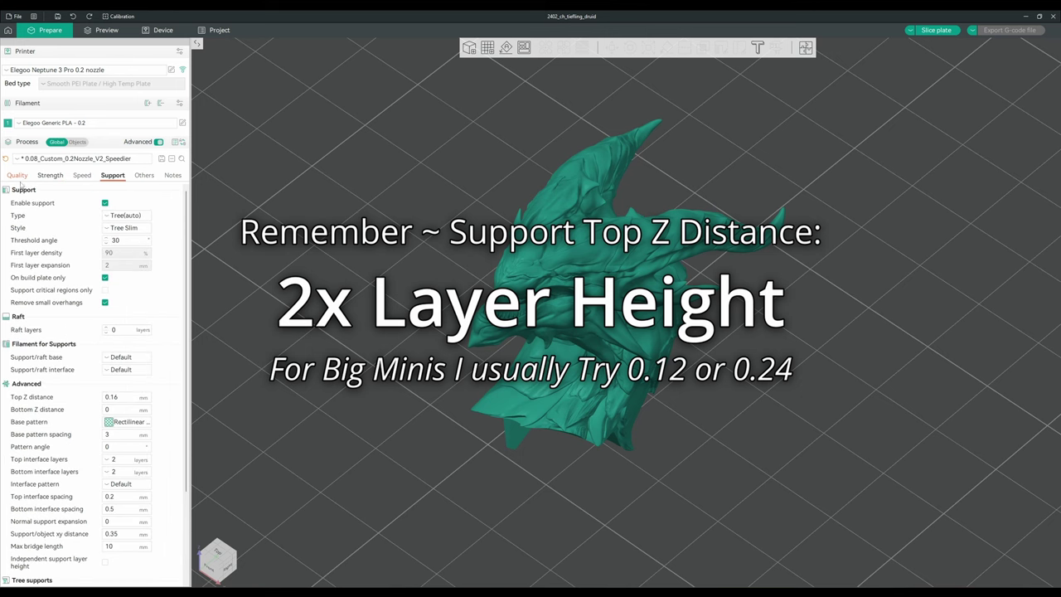
{"action": "scroll", "coordinate": [154, 274], "scroll_direction": "down", "scroll_amount": 3}
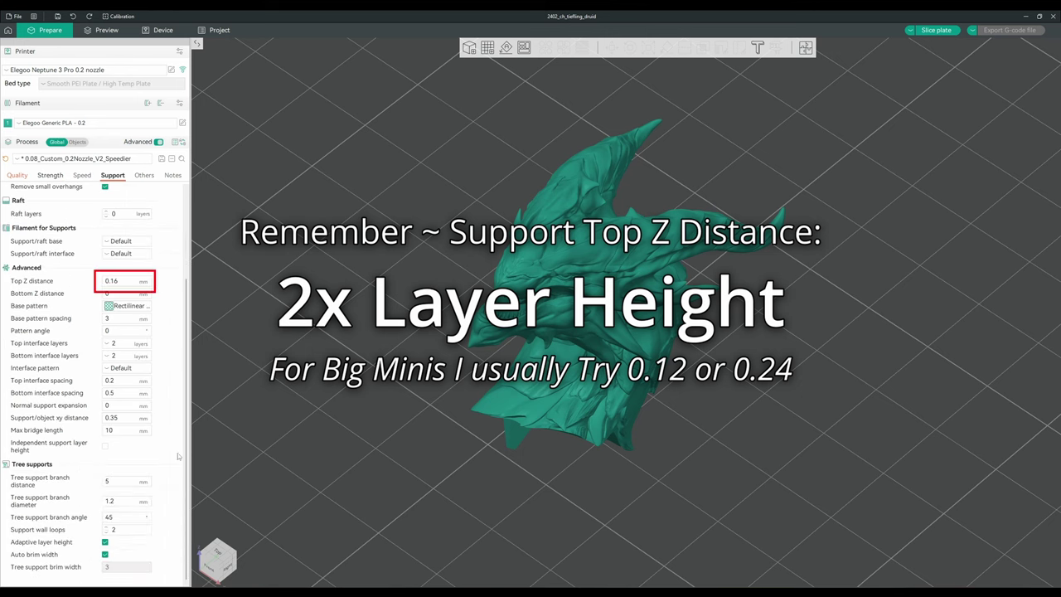
{"action": "double_click", "coordinate": [120, 502]}
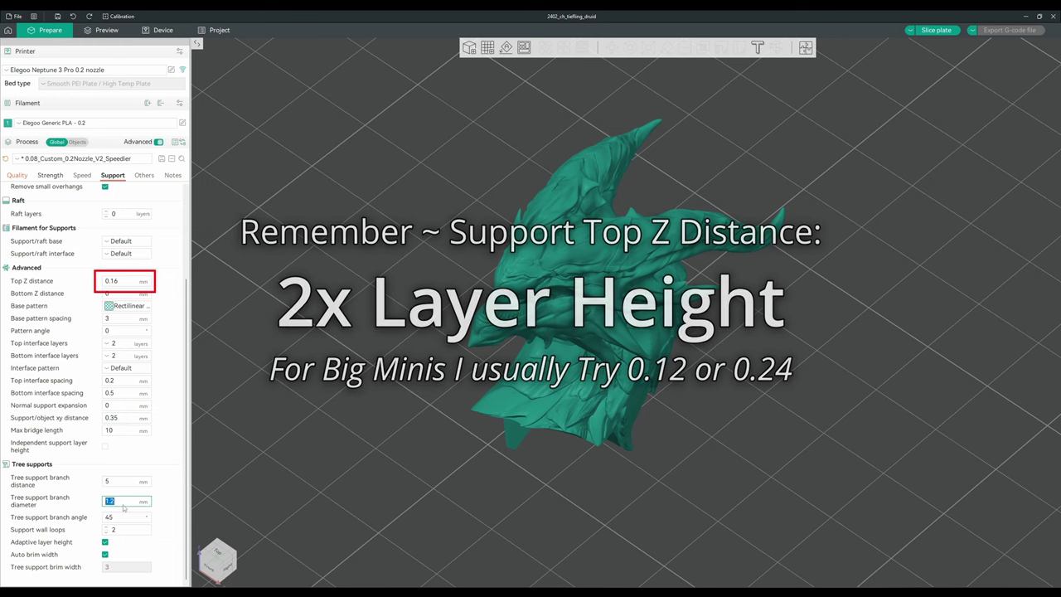
{"action": "scroll", "coordinate": [91, 348], "scroll_direction": "up", "scroll_amount": 3}
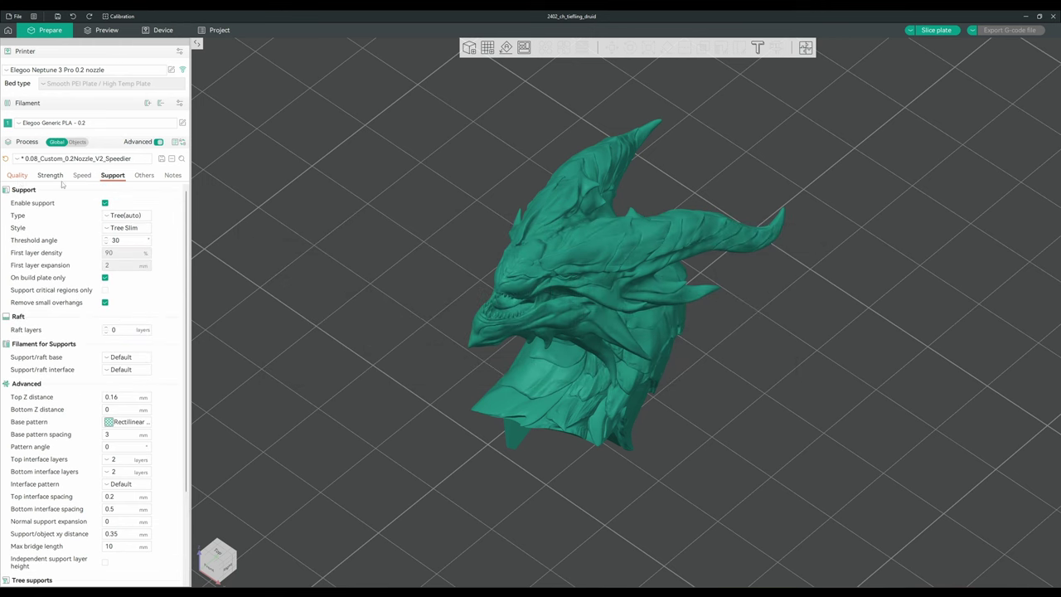
Set the tree support branch diameter to 2 mm and re-slice the dragon head plate.
{"action": "scroll", "coordinate": [155, 274], "scroll_direction": "down", "scroll_amount": 3}
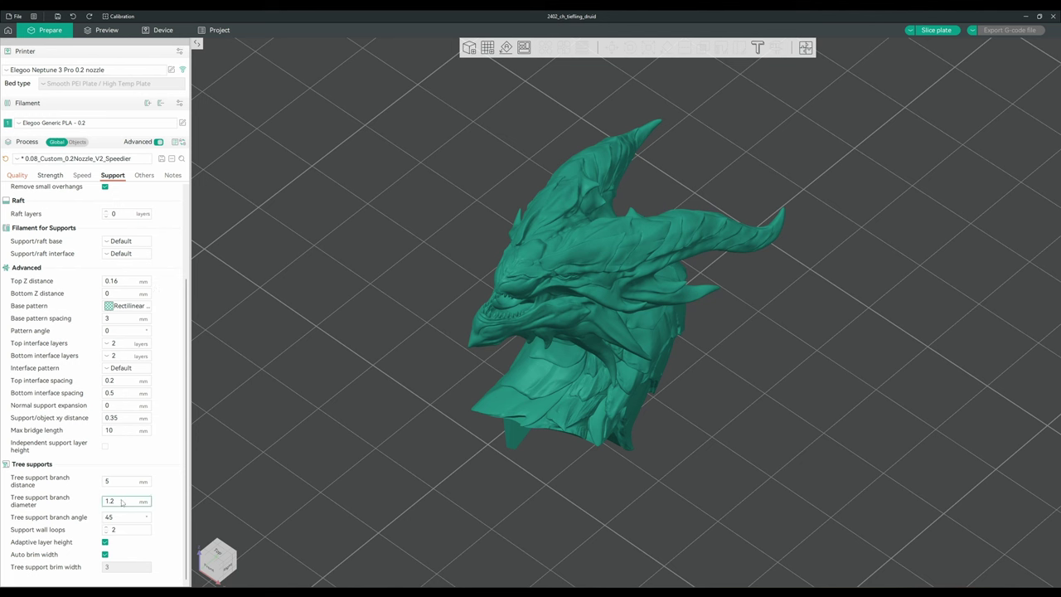
{"action": "double_click", "coordinate": [123, 503]}
{"action": "type", "text": "2"}
{"action": "left_click", "coordinate": [935, 30]}
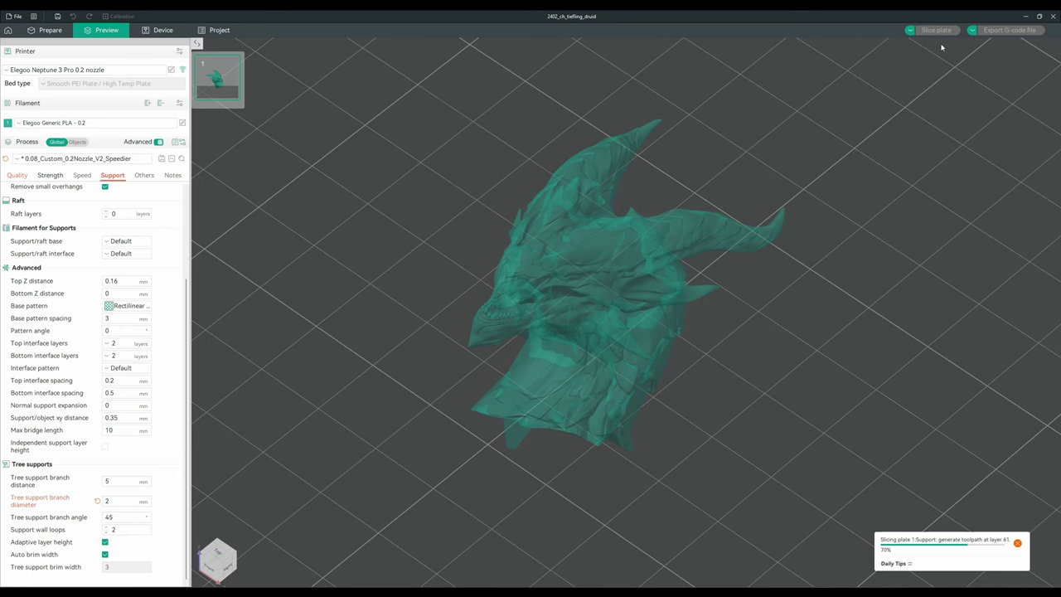
Orbit the sliced dragon head and step through its layers to inspect the tree supports.
{"action": "left_click_drag", "start_coordinate": [696, 273], "coordinate": [661, 282]}
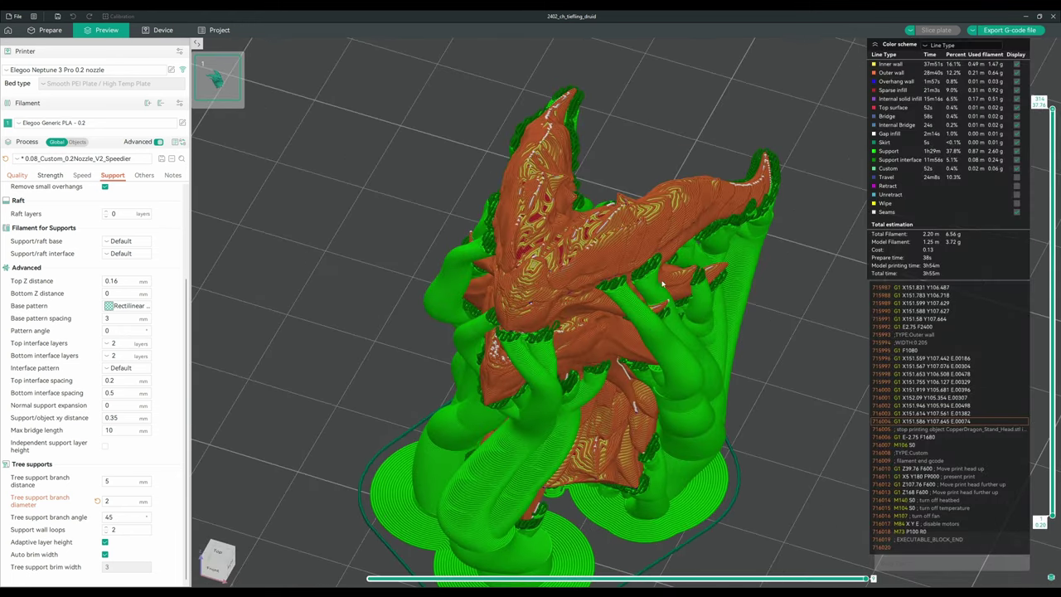
{"action": "left_click_drag", "start_coordinate": [1040, 101], "coordinate": [1040, 425]}
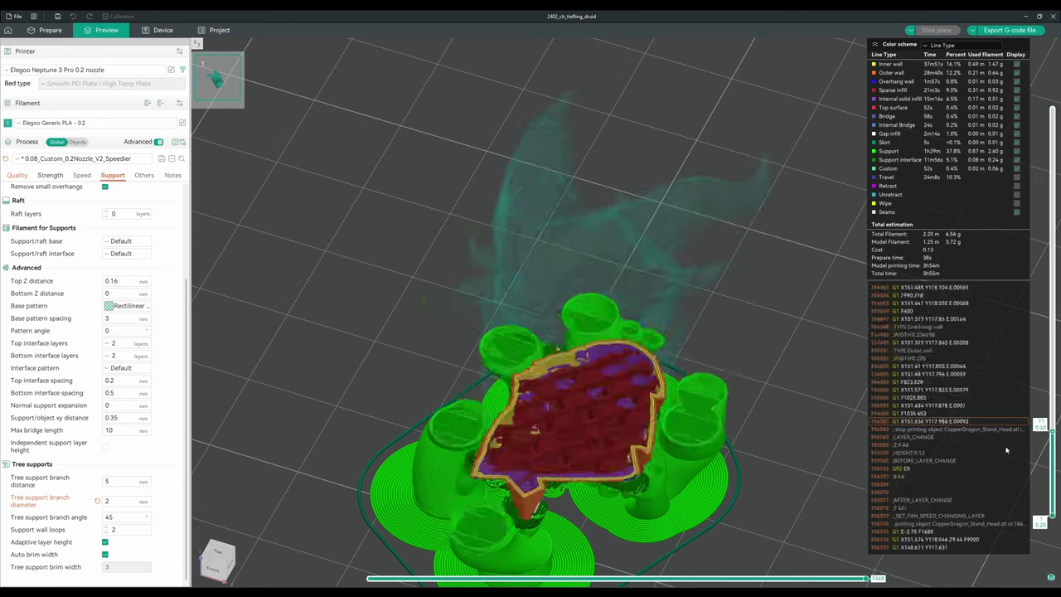
{"action": "key", "text": "Down"}
{"action": "key", "text": "Down"}
{"action": "key", "text": "Down"}
{"action": "key", "text": "Down"}
{"action": "key", "text": "Down"}
{"action": "key", "text": "Up"}
{"action": "key", "text": "Up"}
{"action": "key", "text": "Up"}
{"action": "key", "text": "Up"}
{"action": "key", "text": "Up"}
{"action": "key", "text": "Up"}
{"action": "key", "text": "Up"}
{"action": "key", "text": "Up"}
{"action": "key", "text": "Up"}
{"action": "key", "text": "Up"}
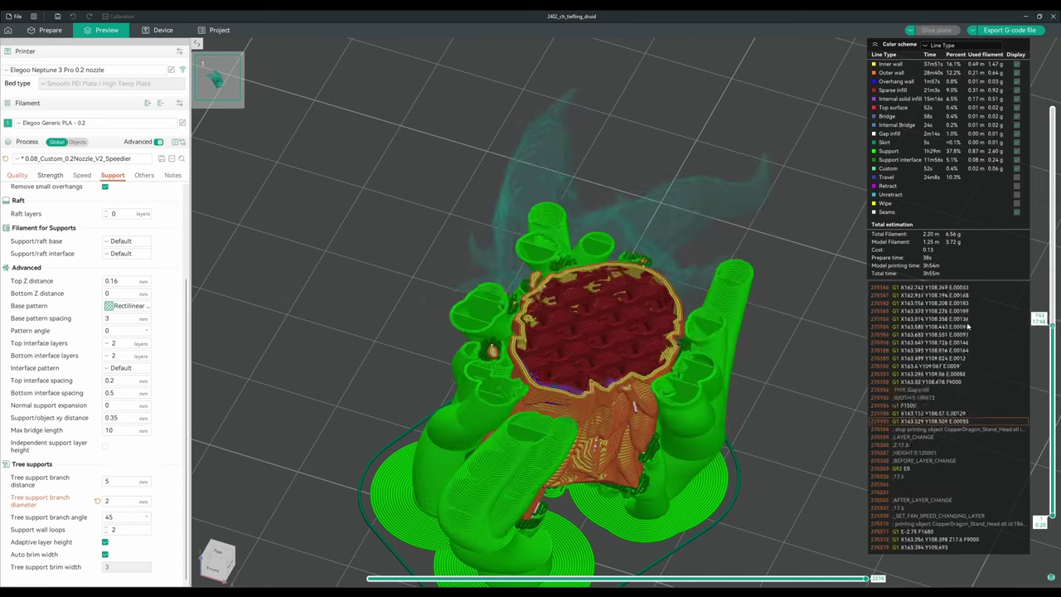
{"action": "key", "text": "0"}
{"action": "key", "text": "Up"}
{"action": "key", "text": "Up"}
{"action": "key", "text": "Up"}
{"action": "key", "text": "Up"}
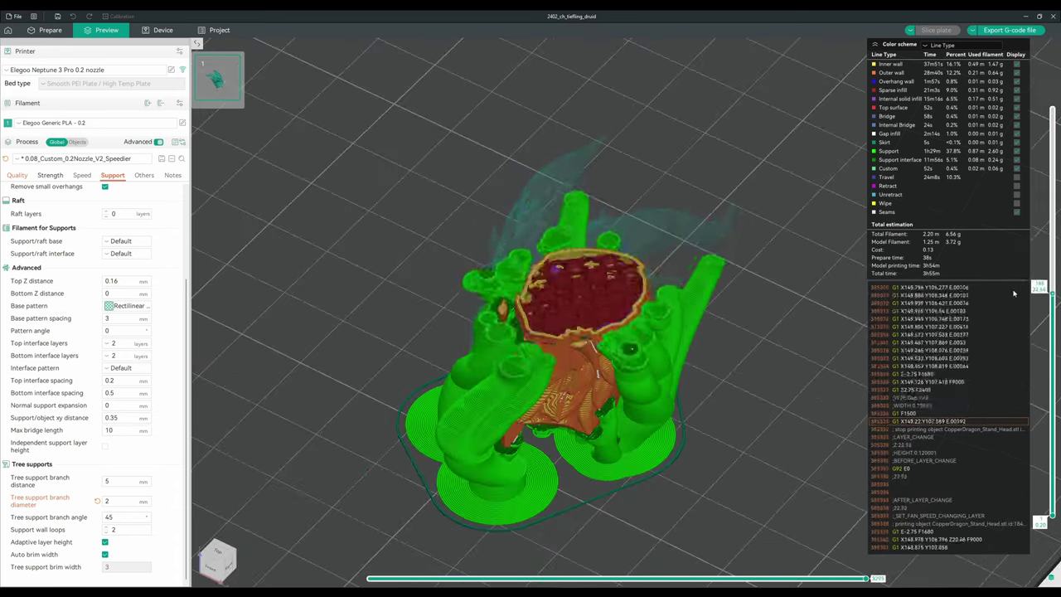
{"action": "key", "text": "Up"}
{"action": "key", "text": "Up"}
{"action": "key", "text": "Up"}
{"action": "key", "text": "Up"}
{"action": "key", "text": "Up"}
{"action": "key", "text": "Up"}
{"action": "key", "text": "Up"}
{"action": "key", "text": "Up"}
{"action": "key", "text": "Up"}
{"action": "key", "text": "Up"}
{"action": "key", "text": "Up"}
{"action": "key", "text": "Up"}
{"action": "key", "text": "Up"}
{"action": "key", "text": "Up"}
{"action": "key", "text": "Up"}
{"action": "key", "text": "Up"}
{"action": "key", "text": "Up"}
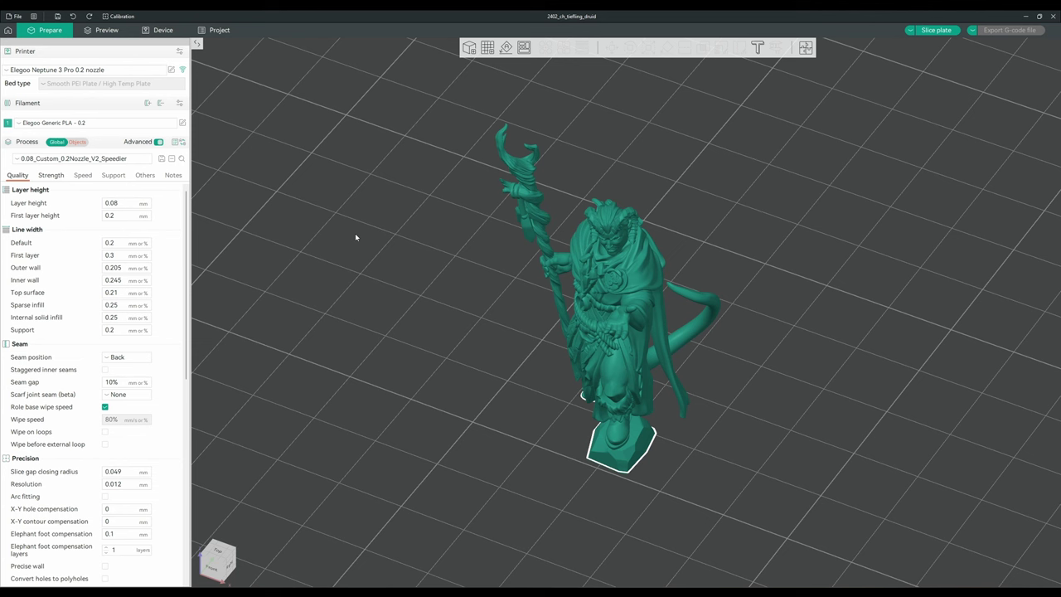
Set line widths: default 0.4, first layer 0.45, outer wall 0.41, inner wall 0.43.
{"action": "left_click", "coordinate": [112, 204]}
{"action": "left_click", "coordinate": [112, 217]}
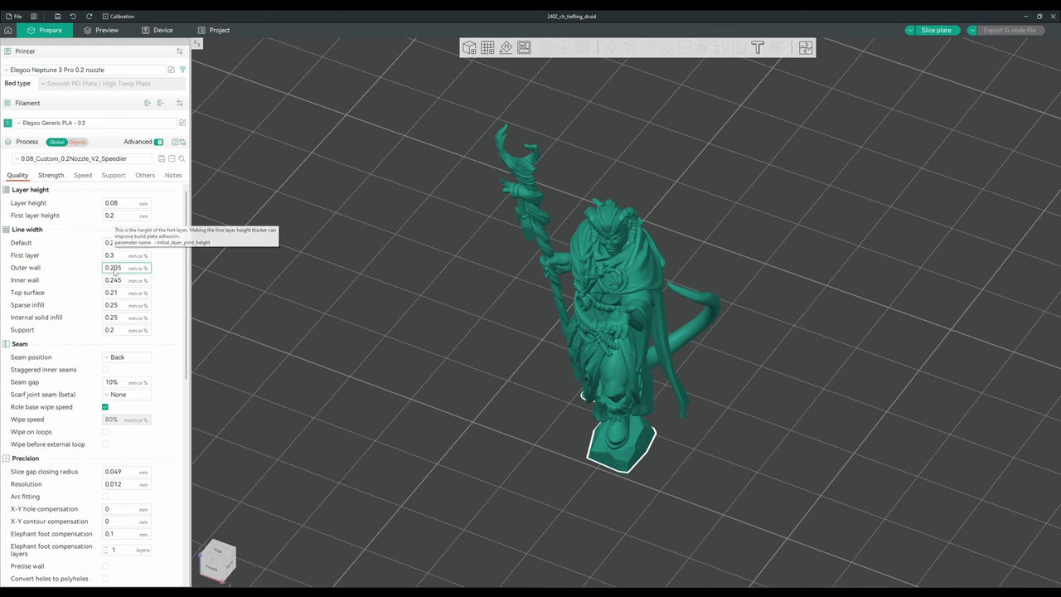
{"action": "key", "text": "shift+Tab"}
{"action": "key", "text": "shift+Tab"}
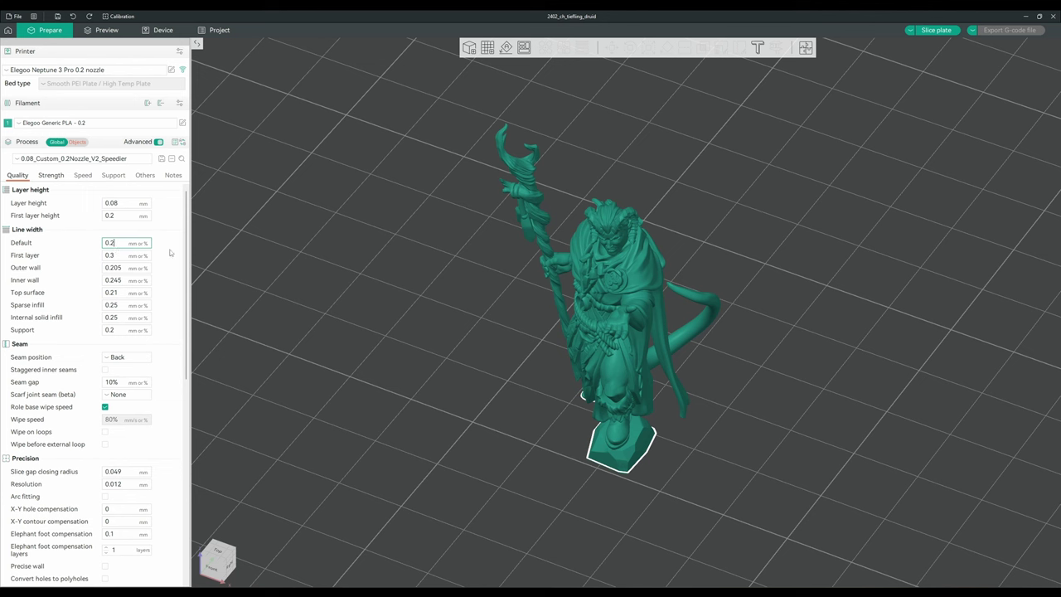
{"action": "key", "text": "BackSpace"}
{"action": "type", "text": "4"}
{"action": "left_click", "coordinate": [112, 256]}
{"action": "type", "text": "45"}
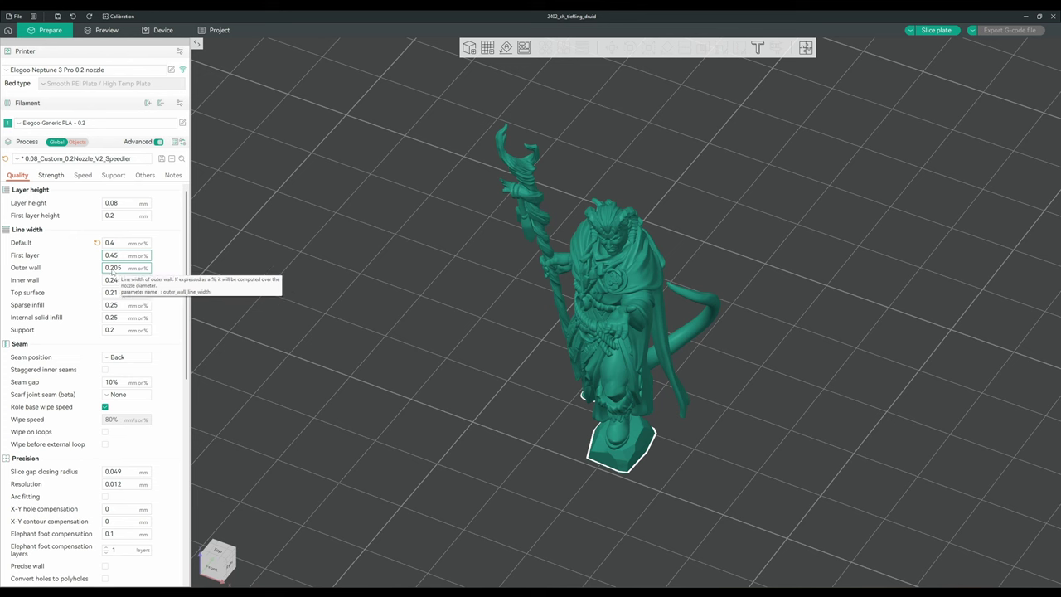
{"action": "key", "text": "Tab"}
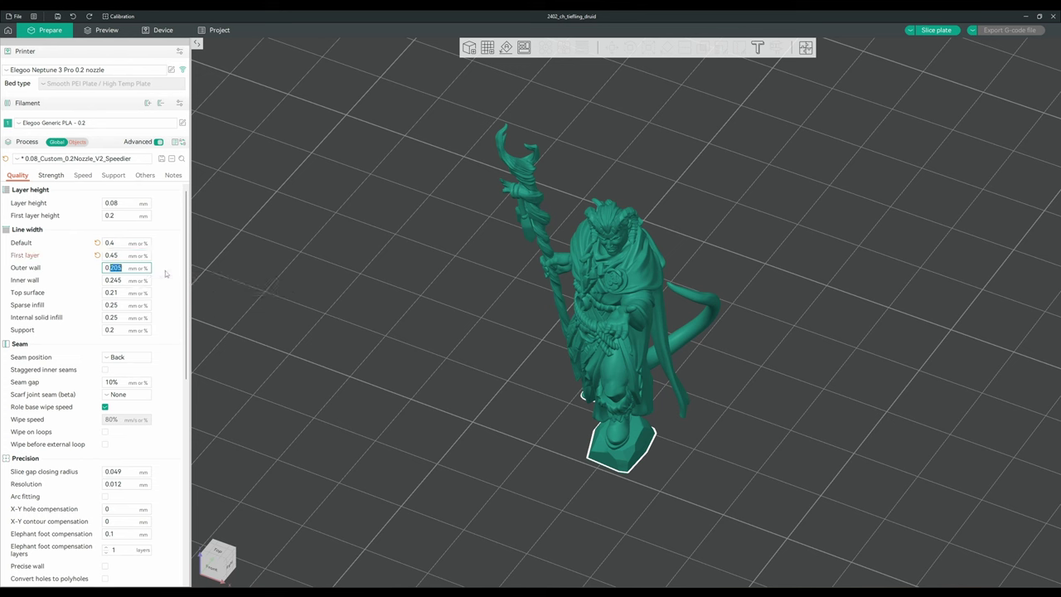
{"action": "type", "text": "41"}
{"action": "key", "text": "Tab"}
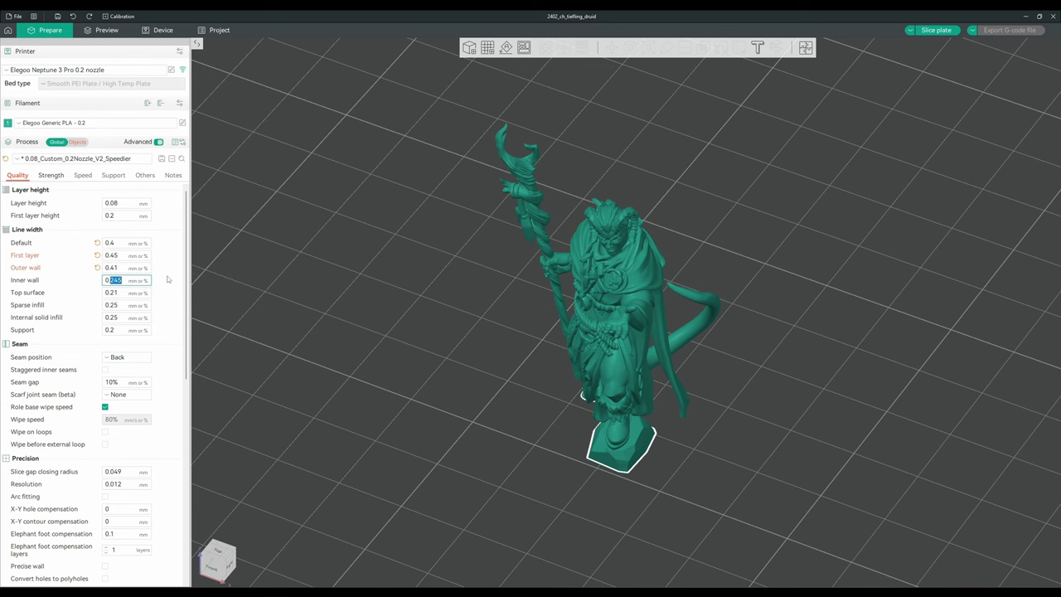
{"action": "type", "text": "43"}
Set top surface 0.41, sparse and internal solid infill 0.45, support 0.41 line widths.
{"action": "left_click", "coordinate": [110, 294]}
{"action": "key", "text": "Delete"}
{"action": "type", "text": "4"}
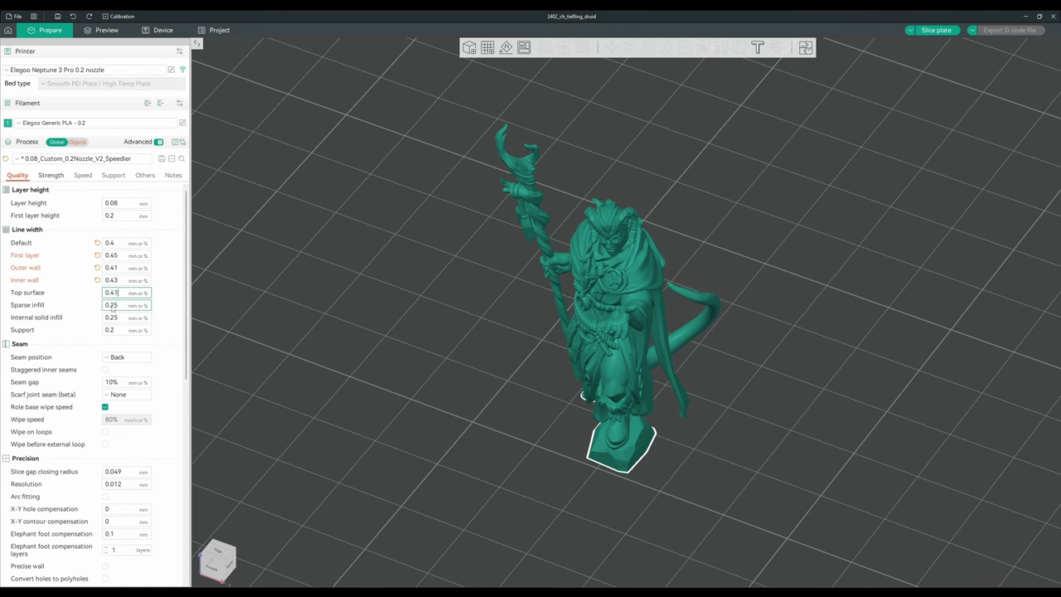
{"action": "key", "text": "Tab"}
{"action": "type", "text": "45"}
{"action": "key", "text": "Tab"}
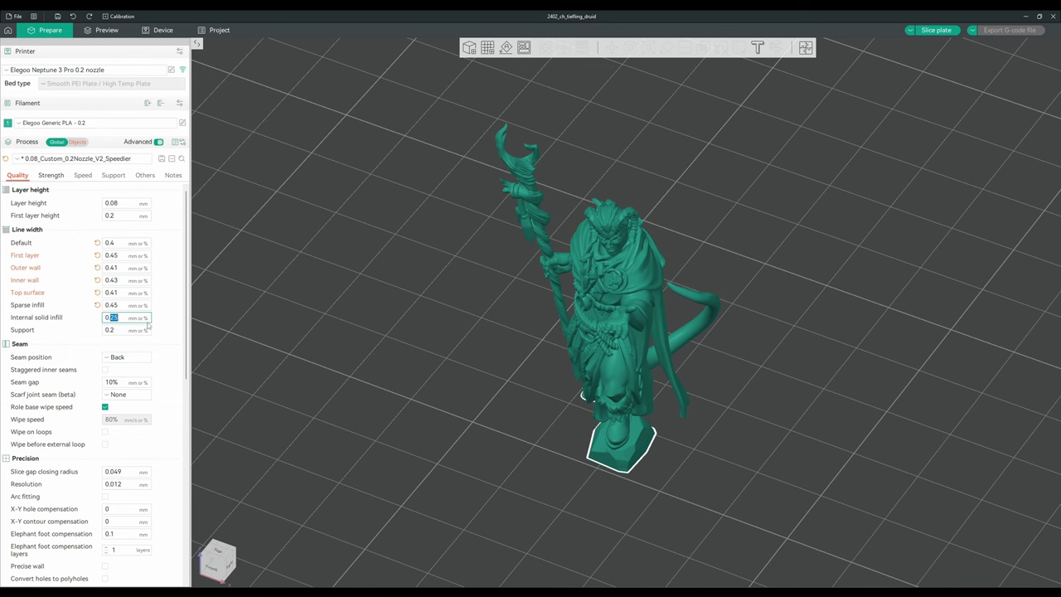
{"action": "type", "text": "45"}
{"action": "key", "text": "Tab"}
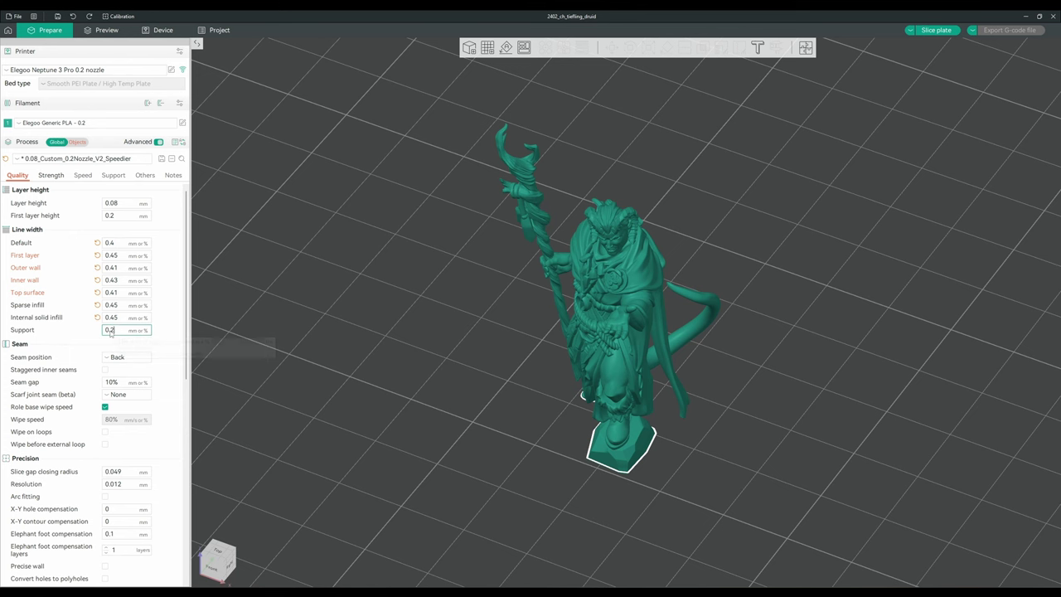
{"action": "key", "text": "BackSpace"}
{"action": "type", "text": "41"}
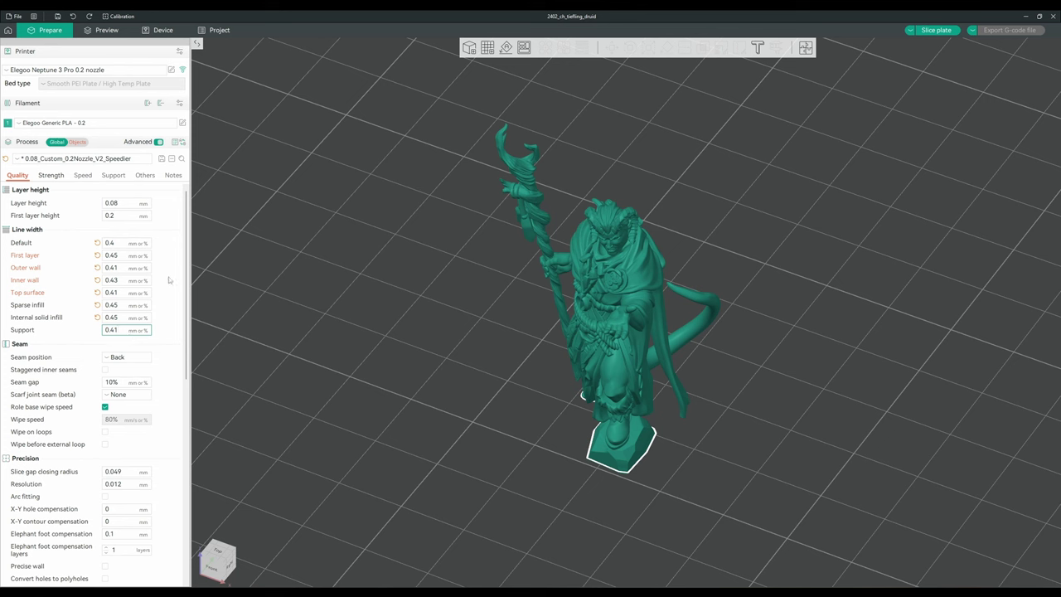
{"action": "key", "text": "Return"}
{"action": "scroll", "coordinate": [164, 314], "scroll_direction": "down", "scroll_amount": 8}
{"action": "scroll", "coordinate": [164, 320], "scroll_direction": "up", "scroll_amount": 8}
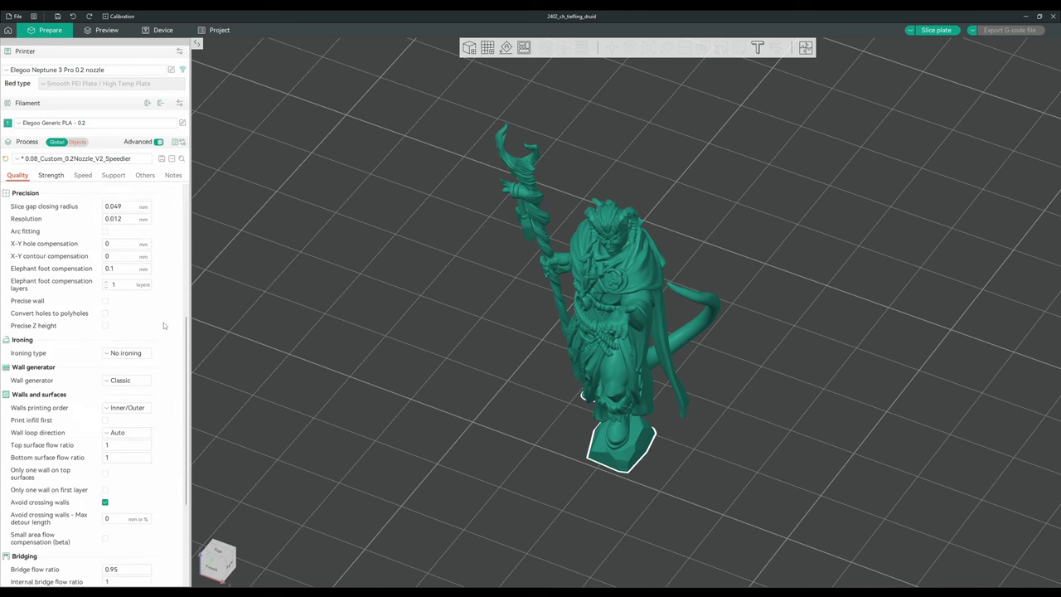
Toggle Strength's support wall loops to 1 and back to 2, then slice the druid plate.
{"action": "left_click", "coordinate": [51, 175]}
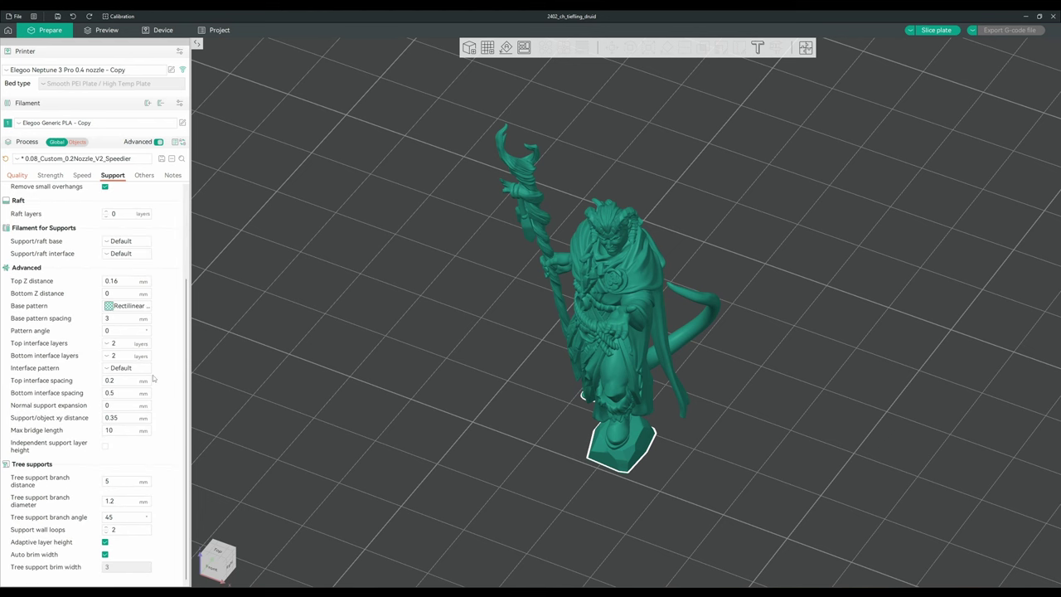
{"action": "left_click", "coordinate": [105, 532]}
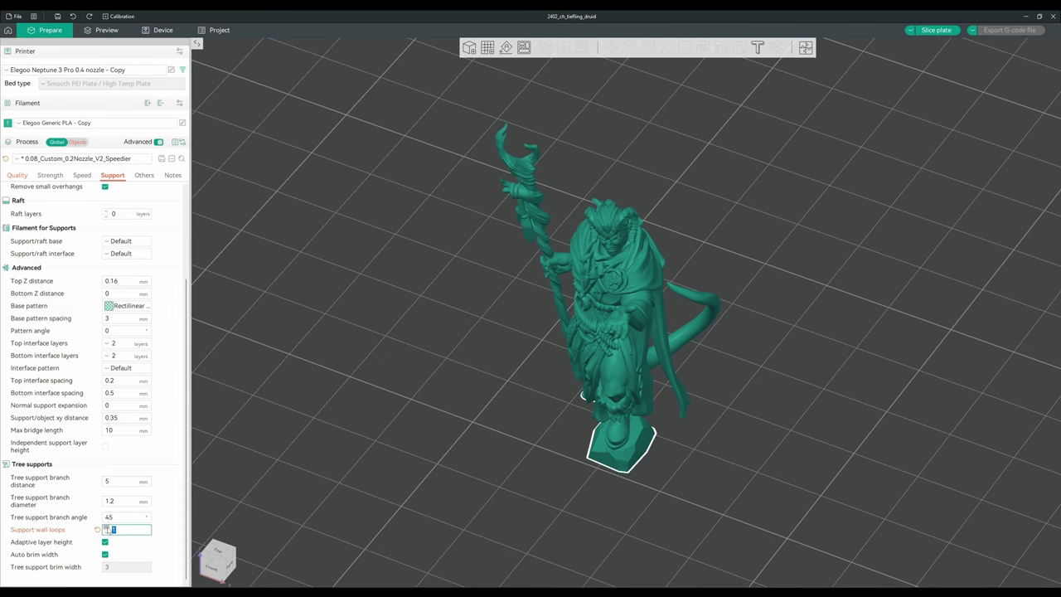
{"action": "left_click", "coordinate": [106, 526]}
{"action": "left_click", "coordinate": [934, 30]}
{"action": "scroll", "coordinate": [1005, 380], "scroll_direction": "up", "scroll_amount": 15}
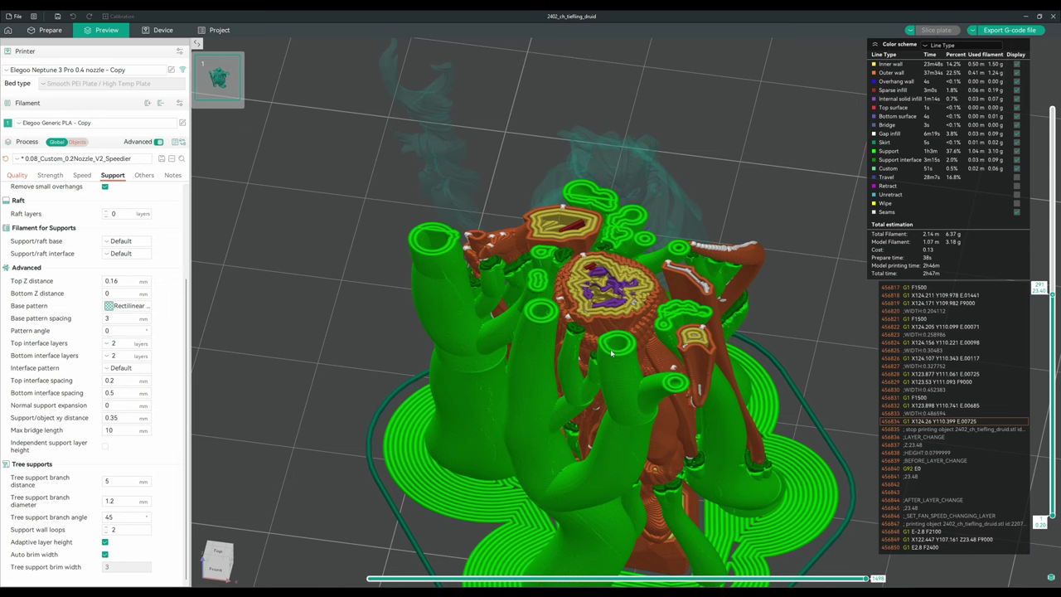
Switch from the sliced Preview back to the Prepare view with the druid.
{"action": "key", "text": "ctrl+Tab"}
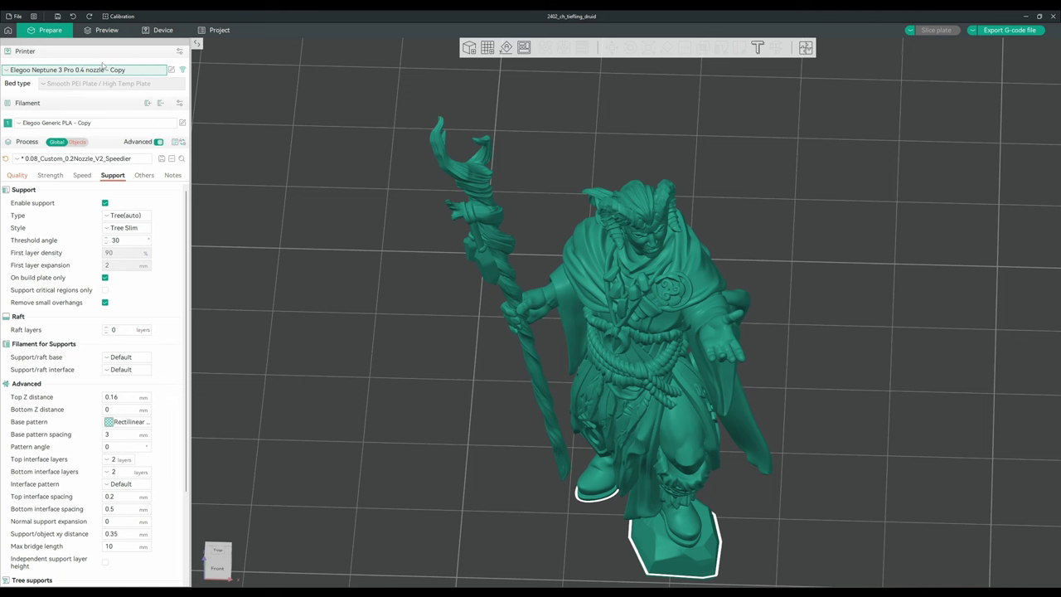
Review the PLA copy filament's retraction overrides: 2.8 mm length, 35 mm/s, 40 mm/s deretraction.
{"action": "left_click", "coordinate": [182, 123]}
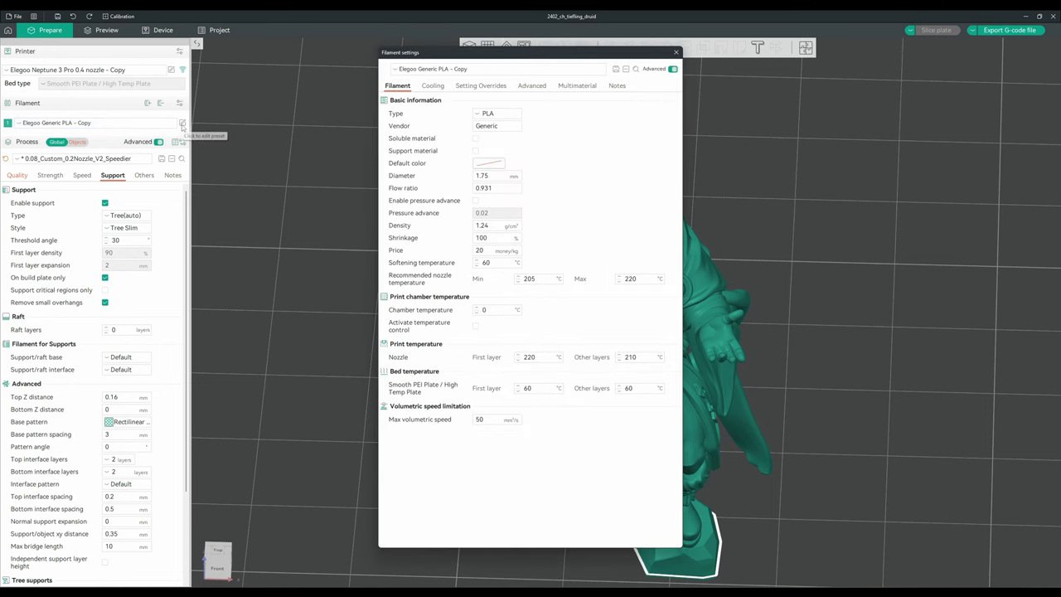
{"action": "left_click", "coordinate": [435, 87]}
{"action": "left_click", "coordinate": [480, 85]}
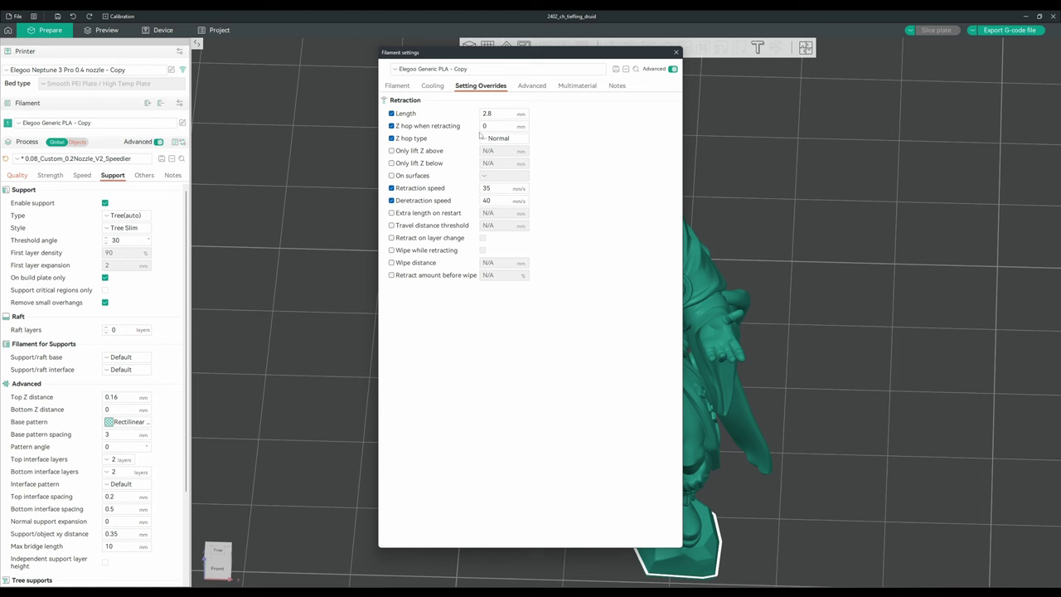
{"action": "double_click", "coordinate": [497, 188]}
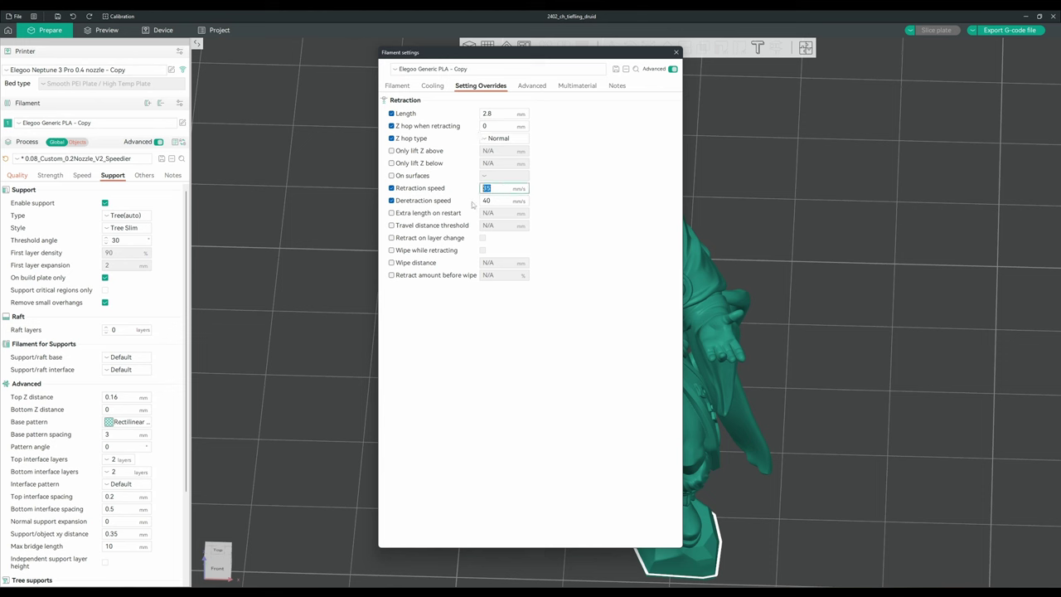
{"action": "left_click", "coordinate": [543, 216]}
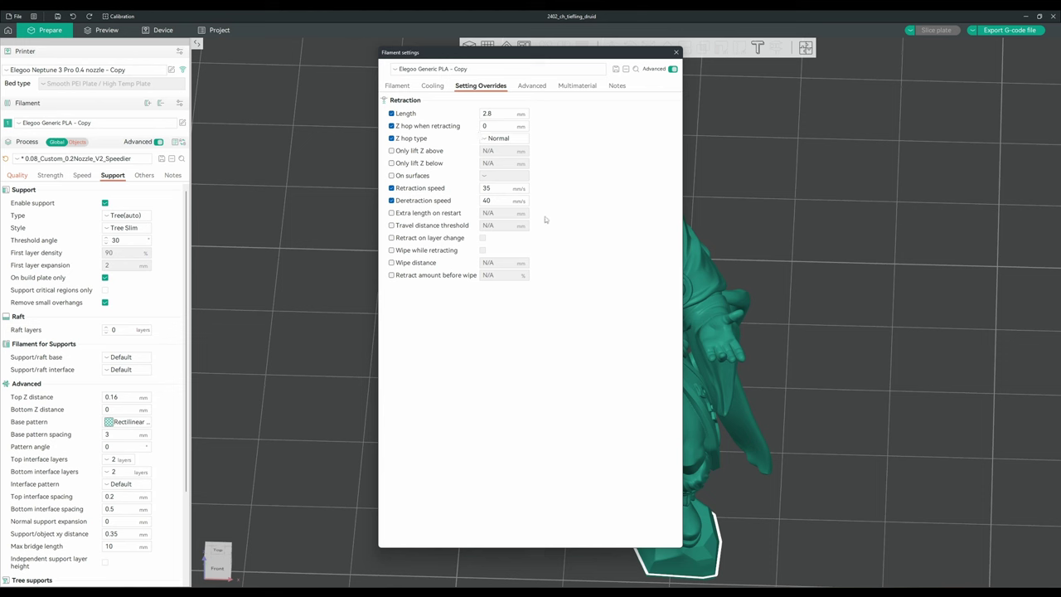